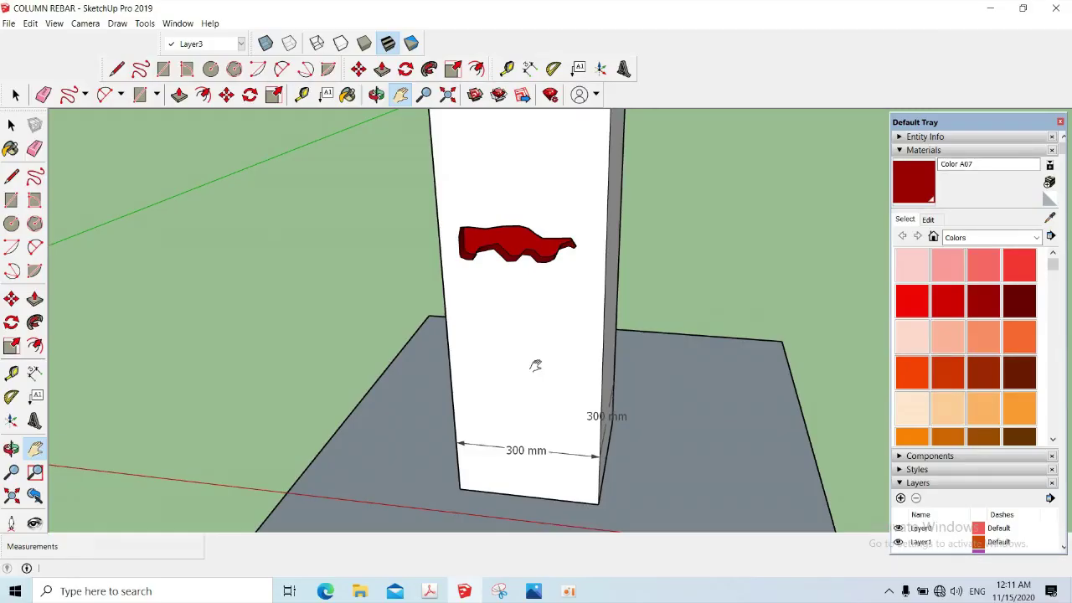
# - Orbit the column until its front face with the red spalled shape faces forward, upright and centred
pyautogui.moveTo(569, 363); pyautogui.dragTo(455, 382, button='middle')
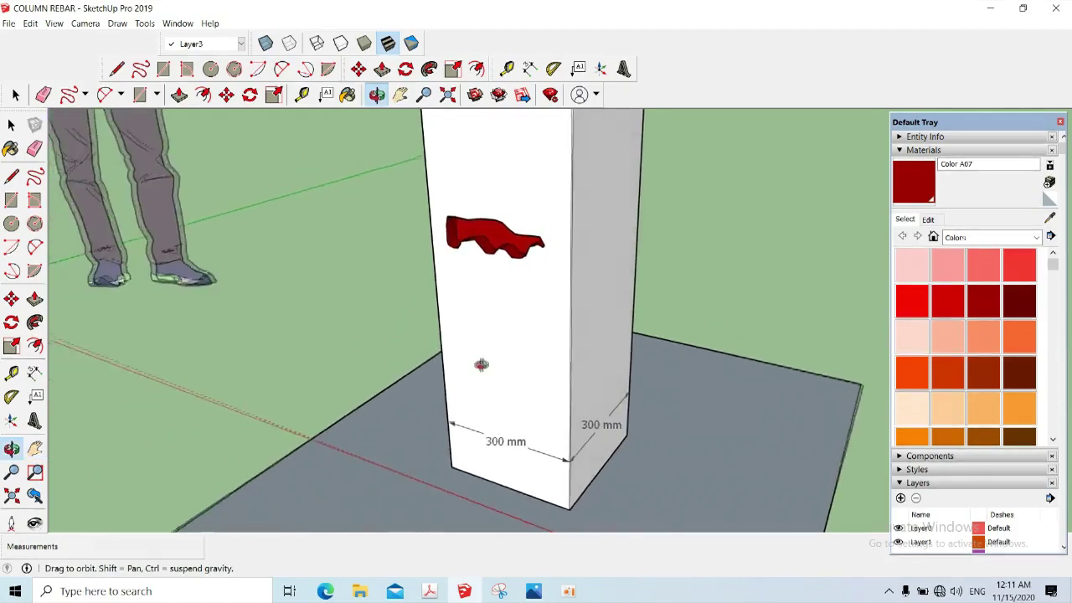
pyautogui.moveTo(534, 375); pyautogui.dragTo(452, 272, button='middle')
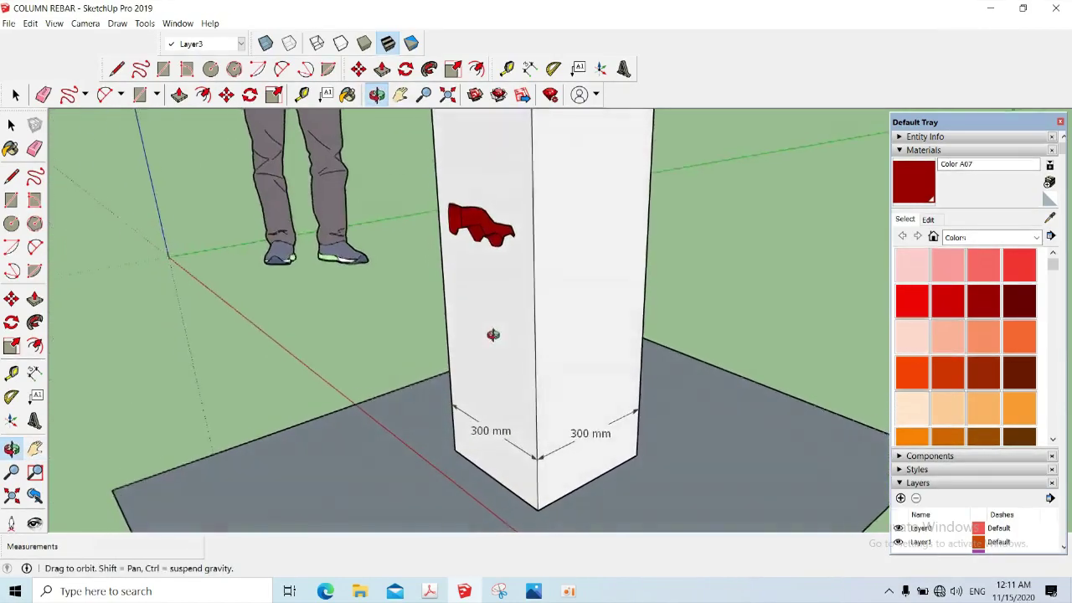
pyautogui.moveTo(452, 272)
pyautogui.mouseDown()
pyautogui.moveTo(514, 206)
pyautogui.moveTo(578, 223)
pyautogui.moveTo(627, 330)
pyautogui.moveTo(566, 423)
pyautogui.moveTo(577, 447)
pyautogui.moveTo(627, 435)
pyautogui.moveTo(677, 371)
pyautogui.moveTo(729, 365)
pyautogui.moveTo(749, 326)
pyautogui.moveTo(617, 383)
pyautogui.moveTo(740, 383)
pyautogui.moveTo(575, 376)
pyautogui.moveTo(577, 393)
pyautogui.moveTo(577, 354)
pyautogui.moveTo(505, 378)
pyautogui.moveTo(553, 452)
pyautogui.moveTo(598, 407)
pyautogui.moveTo(478, 405)
pyautogui.moveTo(617, 421)
pyautogui.moveTo(555, 408)
pyautogui.moveTo(557, 440)
pyautogui.moveTo(497, 445)
pyautogui.moveTo(497, 427)
pyautogui.moveTo(524, 413)
pyautogui.moveTo(617, 419)
pyautogui.moveTo(617, 433)
pyautogui.moveTo(567, 458)
pyautogui.moveTo(771, 428)
pyautogui.moveTo(667, 411)
pyautogui.moveTo(505, 418)
pyautogui.moveTo(517, 442)
pyautogui.moveTo(569, 465)
pyautogui.moveTo(519, 461)
pyautogui.moveTo(480, 440)
pyautogui.moveTo(614, 438)
pyautogui.moveTo(672, 462)
pyautogui.moveTo(644, 433)
pyautogui.mouseUp()
pyautogui.moveTo(555, 397)
pyautogui.mouseDown()
pyautogui.moveTo(612, 411)
pyautogui.moveTo(468, 411)
pyautogui.moveTo(569, 440)
pyautogui.moveTo(502, 420)
pyautogui.moveTo(533, 430)
pyautogui.moveTo(565, 407)
pyautogui.moveTo(586, 411)
pyautogui.moveTo(603, 434)
pyautogui.moveTo(579, 465)
pyautogui.mouseUp()
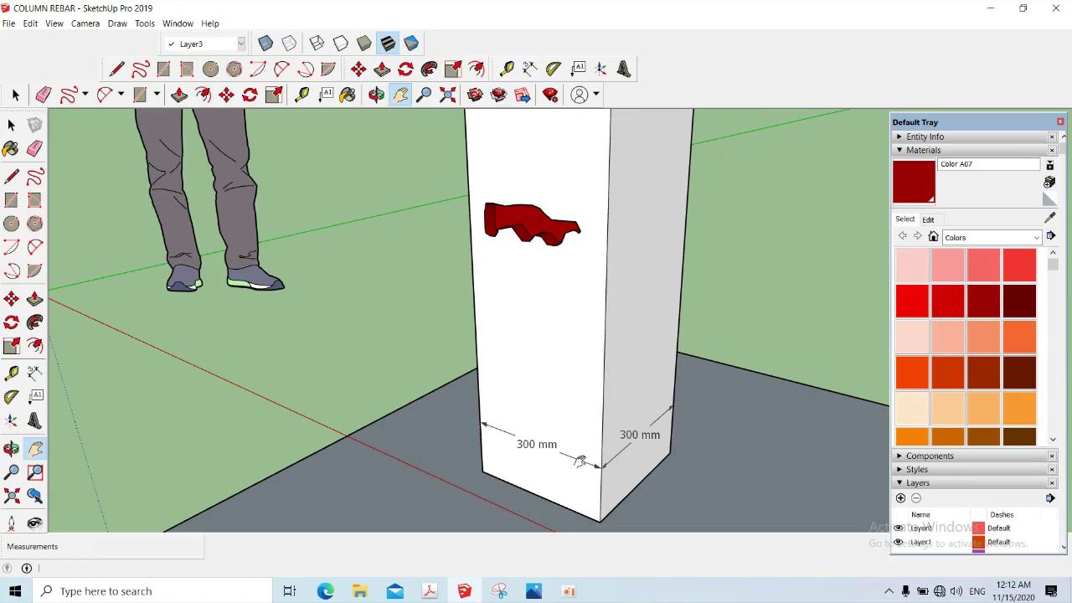
pyautogui.moveTo(580, 459)
pyautogui.mouseDown(button='middle')
pyautogui.moveTo(580, 398)
pyautogui.moveTo(483, 430)
pyautogui.moveTo(491, 377)
pyautogui.moveTo(504, 375)
pyautogui.mouseUp(button='middle')
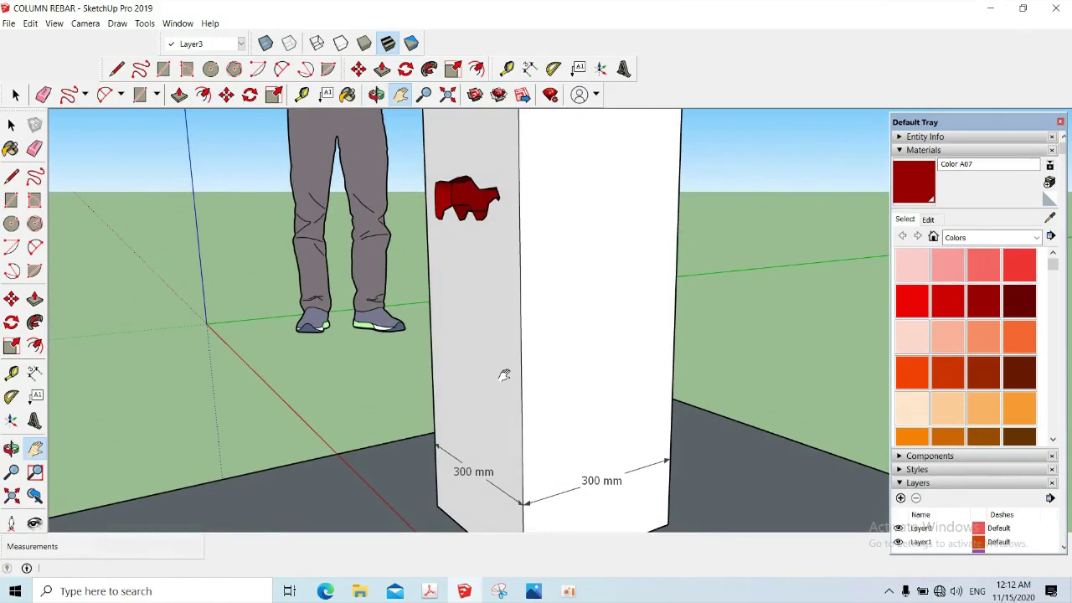
pyautogui.moveTo(508, 377)
pyautogui.mouseDown(button='middle')
pyautogui.moveTo(508, 387)
pyautogui.moveTo(533, 397)
pyautogui.moveTo(617, 402)
pyautogui.mouseUp(button='middle')
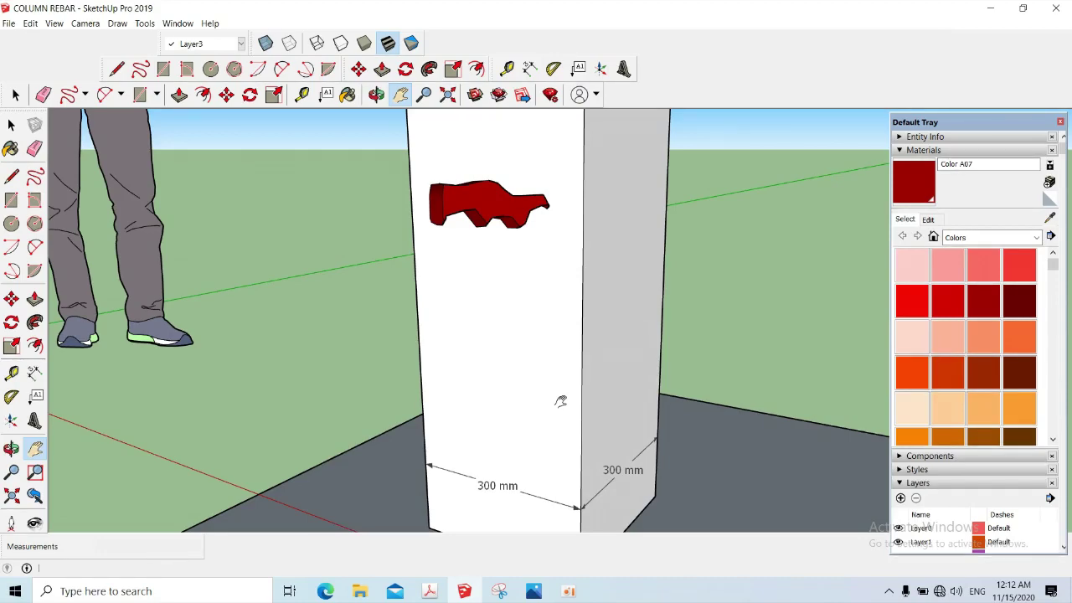
pyautogui.moveTo(560, 402)
pyautogui.mouseDown(button='middle')
pyautogui.moveTo(536, 407)
pyautogui.moveTo(527, 389)
pyautogui.moveTo(438, 411)
pyautogui.moveTo(508, 487)
pyautogui.moveTo(610, 471)
pyautogui.moveTo(601, 457)
pyautogui.mouseUp(button='middle')
pyautogui.moveTo(601, 456); pyautogui.dragTo(519, 377)
pyautogui.moveTo(520, 377)
pyautogui.mouseDown(button='middle')
pyautogui.moveTo(581, 323)
pyautogui.moveTo(641, 363)
pyautogui.moveTo(522, 397)
pyautogui.moveTo(568, 430)
pyautogui.moveTo(564, 396)
pyautogui.moveTo(622, 399)
pyautogui.moveTo(617, 416)
pyautogui.moveTo(560, 416)
pyautogui.mouseUp(button='middle')
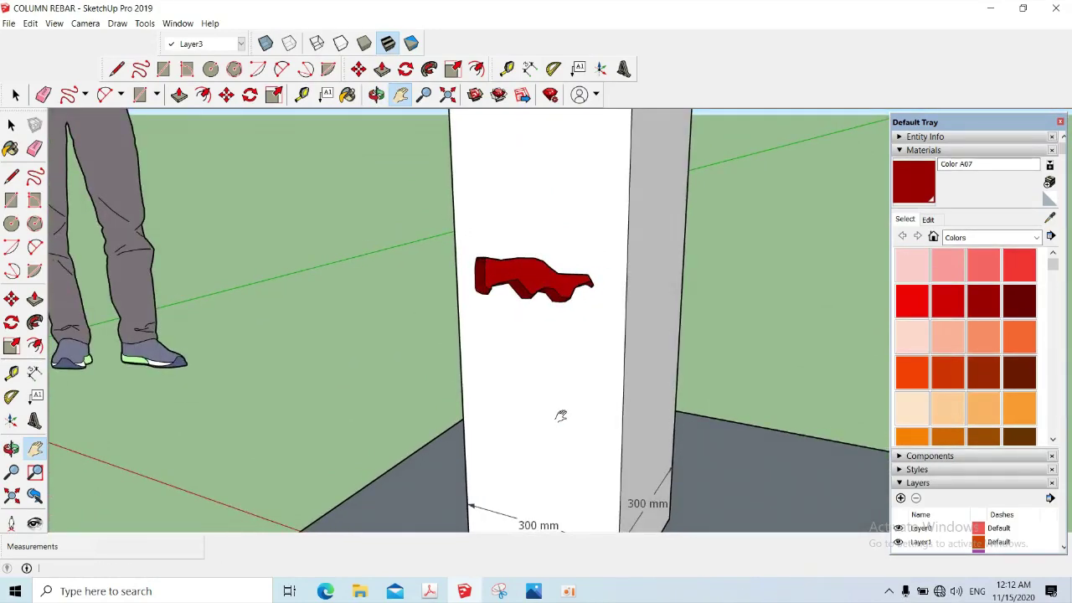
# - Zoom and orbit for a closer look at the column base
pyautogui.moveTo(560, 415)
pyautogui.mouseDown(button='middle')
pyautogui.moveTo(605, 418)
pyautogui.moveTo(498, 433)
pyautogui.moveTo(526, 455)
pyautogui.moveTo(530, 431)
pyautogui.moveTo(471, 396)
pyautogui.moveTo(531, 383)
pyautogui.moveTo(625, 403)
pyautogui.moveTo(777, 407)
pyautogui.moveTo(593, 431)
pyautogui.mouseUp(button='middle')
pyautogui.scroll(-3, 538, 343)
pyautogui.scroll(4, 534, 432)
pyautogui.scroll(-2, 603, 434)
pyautogui.scroll(3, 578, 457)
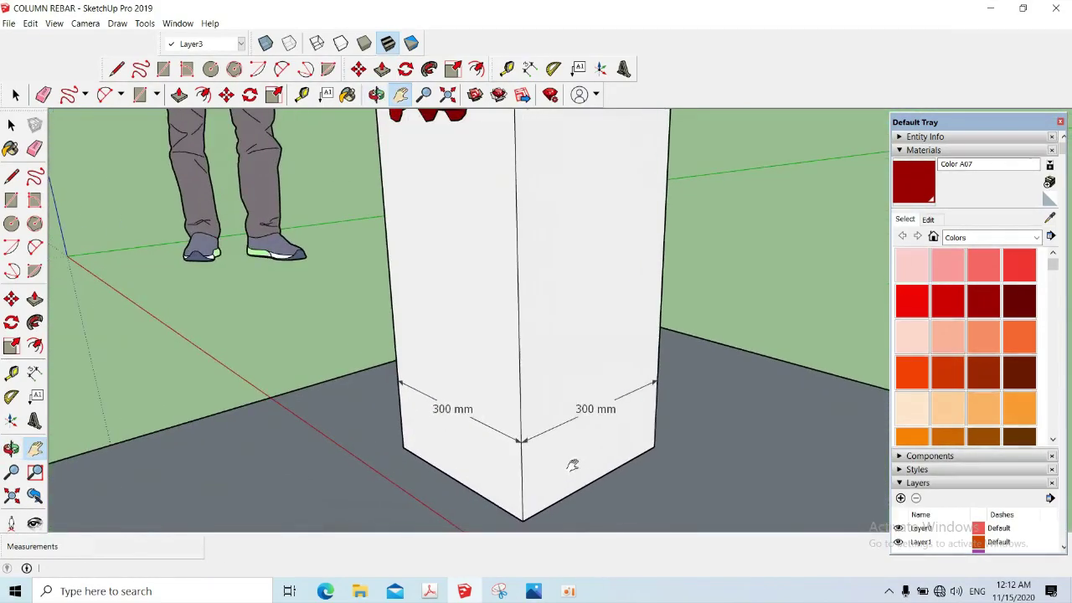
pyautogui.scroll(2, 473, 444)
pyautogui.scroll(-2, 401, 439)
pyautogui.moveTo(499, 423)
pyautogui.mouseDown(button='middle')
pyautogui.moveTo(473, 422)
pyautogui.moveTo(505, 452)
pyautogui.moveTo(664, 368)
pyautogui.moveTo(750, 391)
pyautogui.moveTo(514, 365)
pyautogui.moveTo(627, 327)
pyautogui.moveTo(591, 263)
pyautogui.moveTo(593, 401)
pyautogui.moveTo(550, 502)
pyautogui.mouseUp(button='middle')
pyautogui.scroll(3, 484, 450)
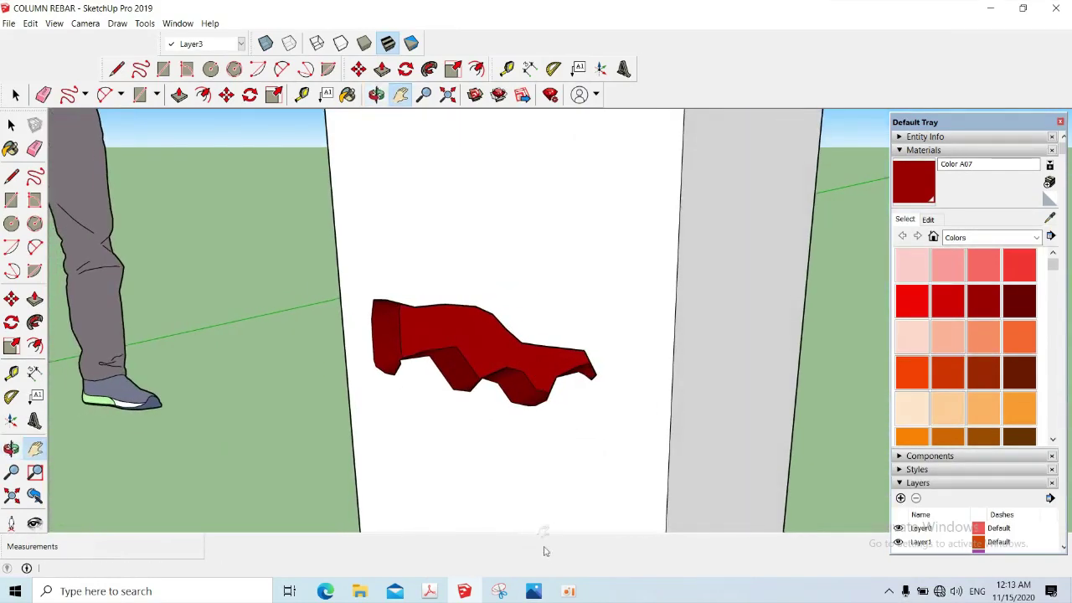
# - Step through the site photos, end on 1.PNG, then minimize the viewer
pyautogui.click(533, 591)
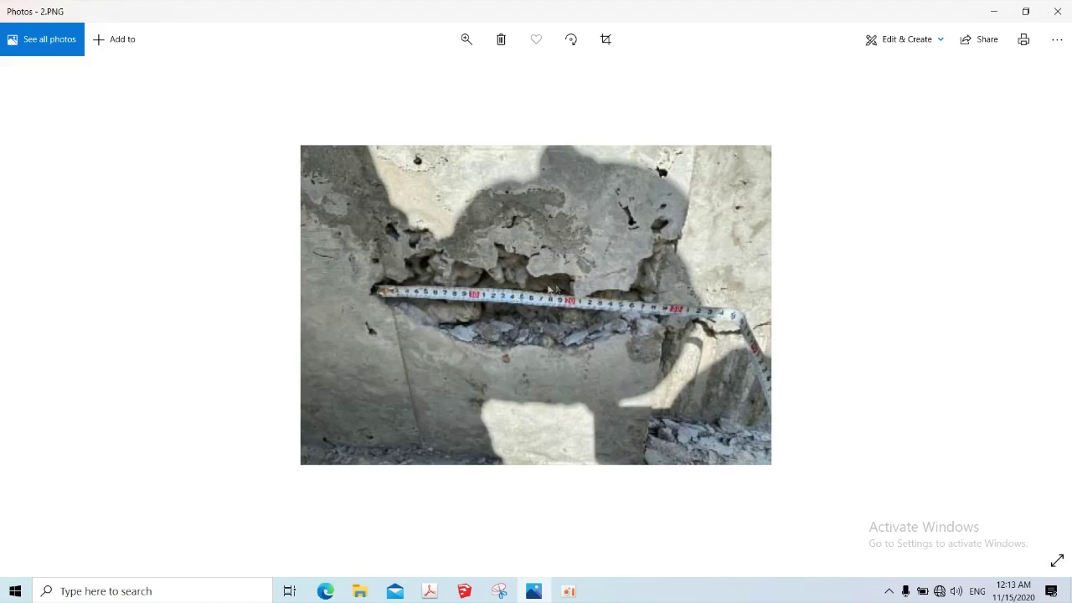
pyautogui.press('Right')
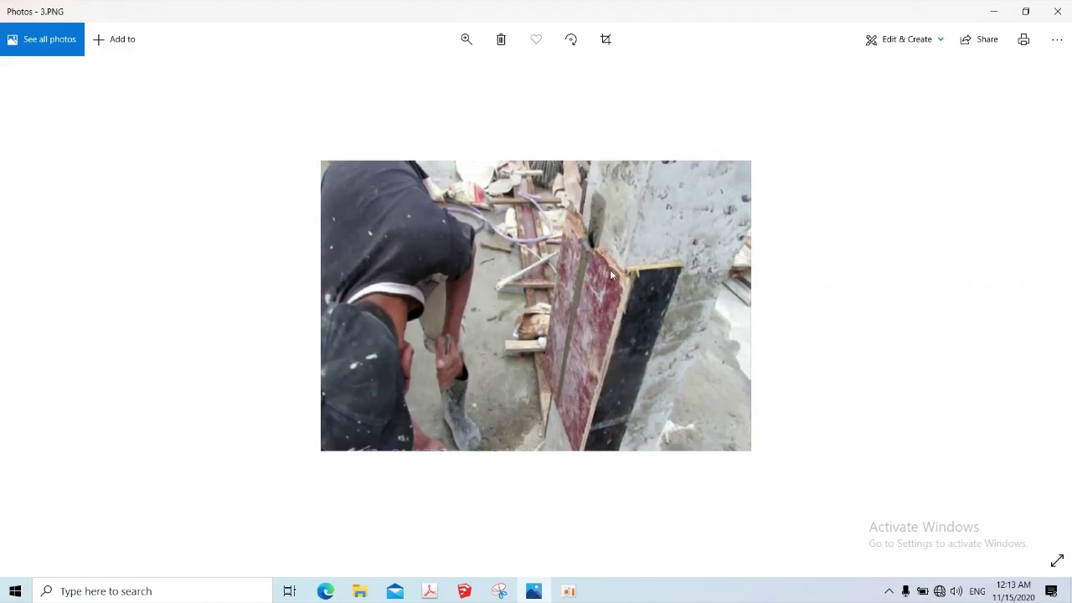
pyautogui.press('Right')
pyautogui.press('Right')
pyautogui.press('Left')
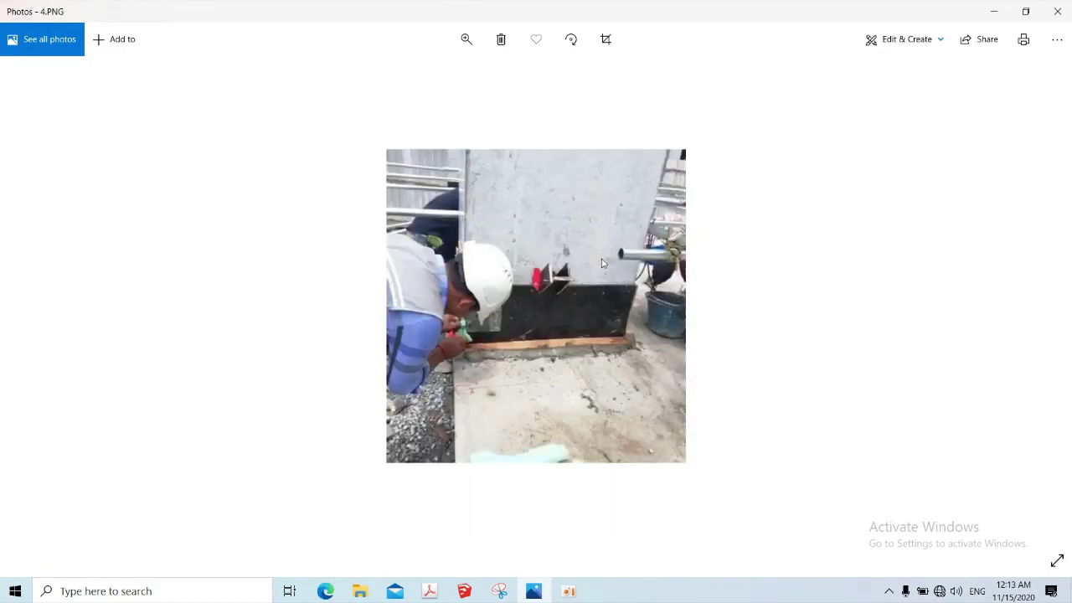
pyautogui.press('Left')
pyautogui.press('Left')
pyautogui.press('Left')
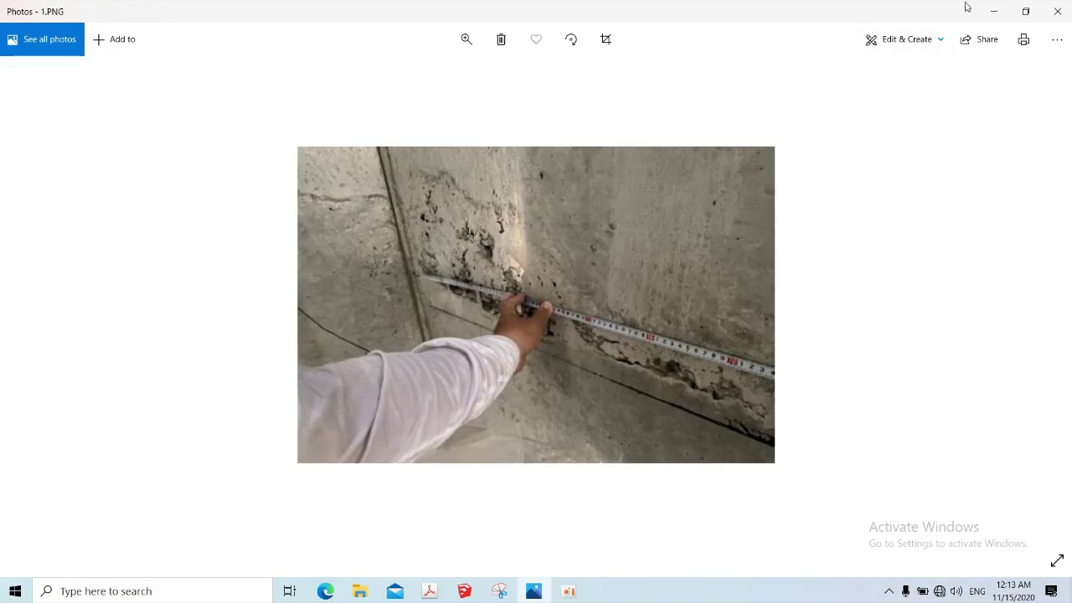
pyautogui.click(992, 11)
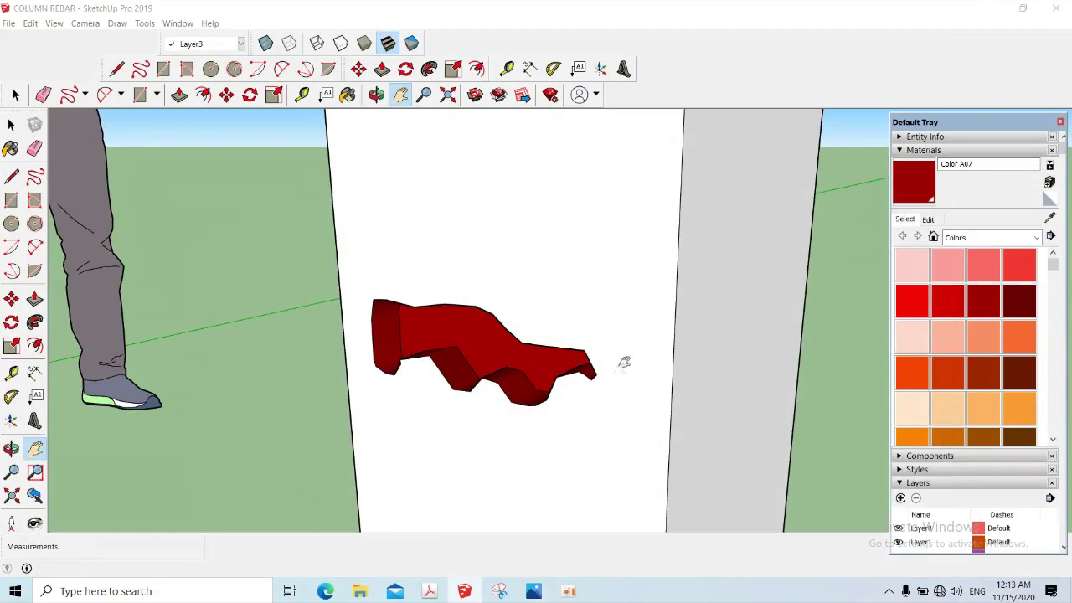
# - Pan and zoom the view toward the red spalled solid
pyautogui.moveTo(627, 301); pyautogui.dragTo(593, 298)
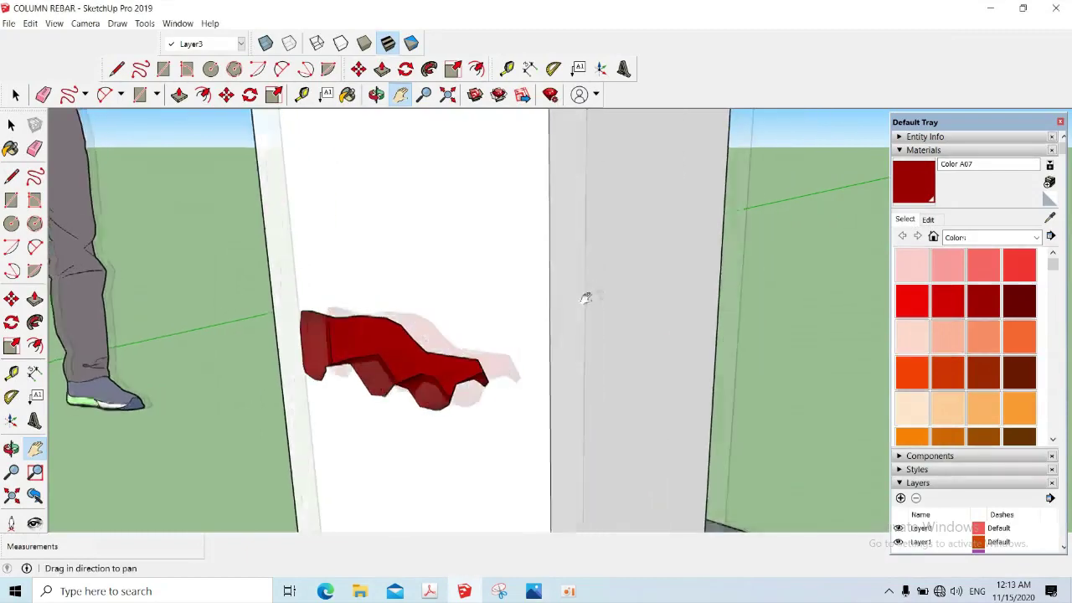
pyautogui.scroll(-3, 593, 297)
pyautogui.scroll(-2, 617, 287)
pyautogui.scroll(3, 581, 318)
pyautogui.scroll(2, 545, 313)
pyautogui.moveTo(490, 293); pyautogui.dragTo(521, 366, button='middle')
# - Recheck photo 1.PNG, then zoom and orbit until the red shape looks larger
pyautogui.click(533, 591)
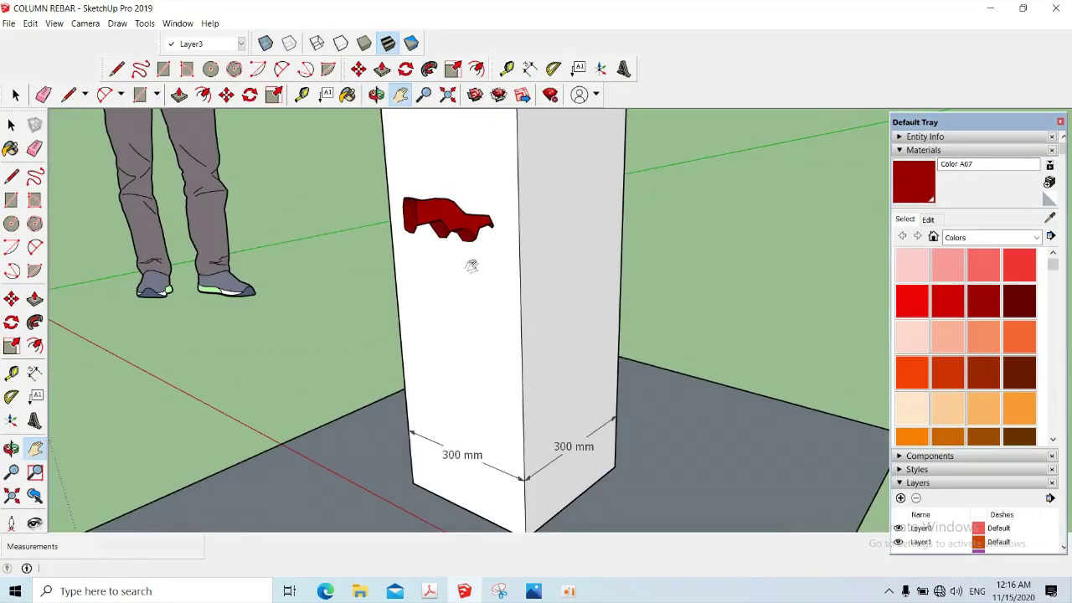
pyautogui.moveTo(478, 271); pyautogui.dragTo(555, 302)
pyautogui.scroll(2, 551, 303)
pyautogui.moveTo(553, 313)
pyautogui.mouseDown(button='middle')
pyautogui.moveTo(490, 270)
pyautogui.moveTo(575, 292)
pyautogui.moveTo(513, 290)
pyautogui.mouseUp(button='middle')
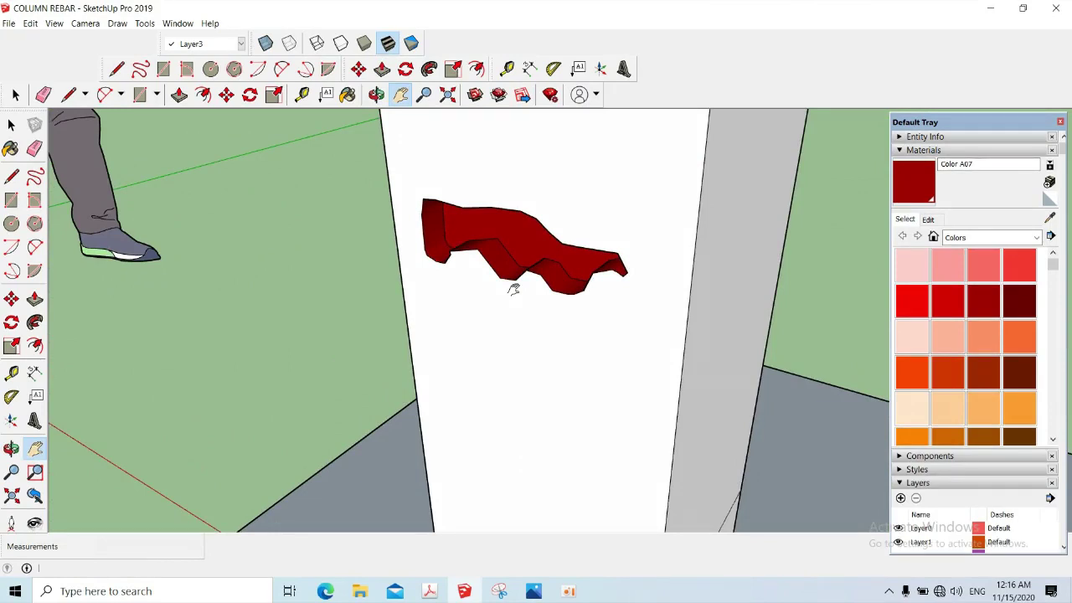
pyautogui.moveTo(515, 293)
pyautogui.mouseDown(button='middle')
pyautogui.moveTo(535, 301)
pyautogui.moveTo(629, 277)
pyautogui.moveTo(708, 290)
pyautogui.moveTo(531, 287)
pyautogui.moveTo(539, 306)
pyautogui.moveTo(503, 416)
pyautogui.moveTo(582, 350)
pyautogui.mouseUp(button='middle')
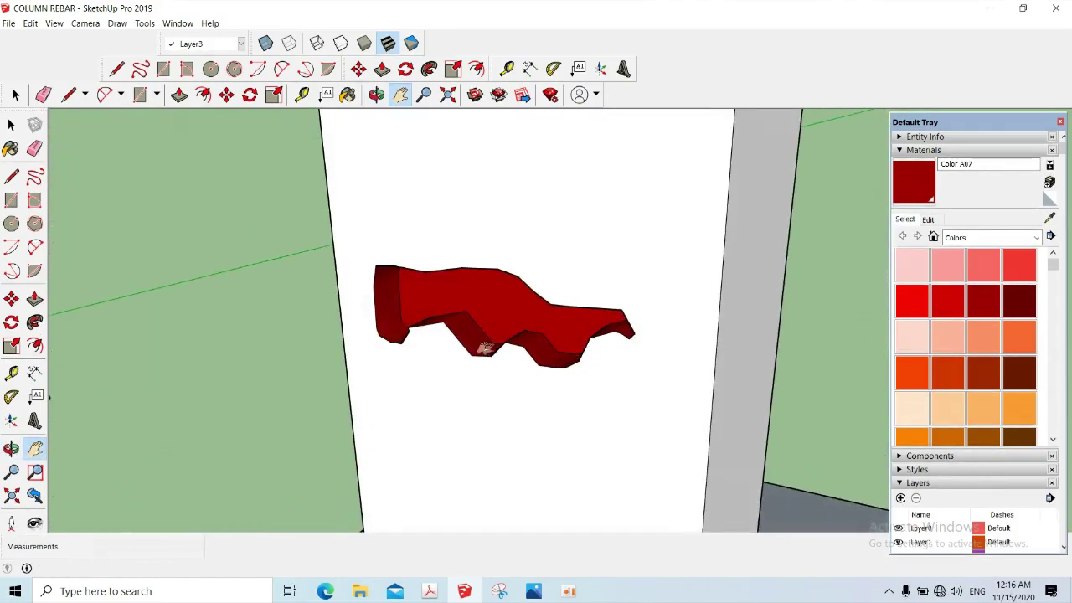
# - Try a line at the red shape's left end, cancel it, and orbit toward a frontal view
pyautogui.press('l')
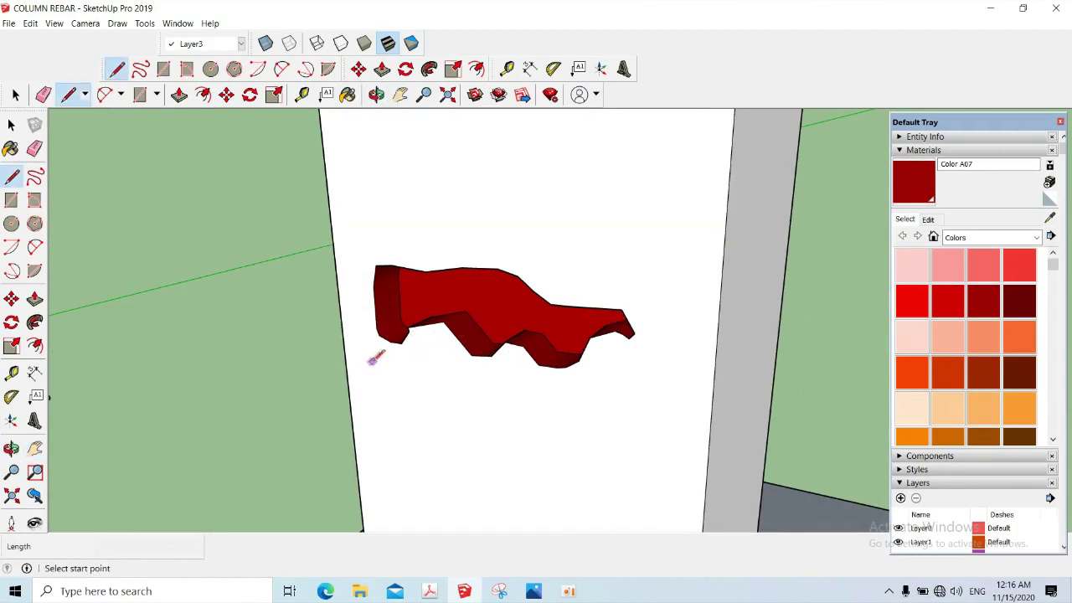
pyautogui.click(375, 306)
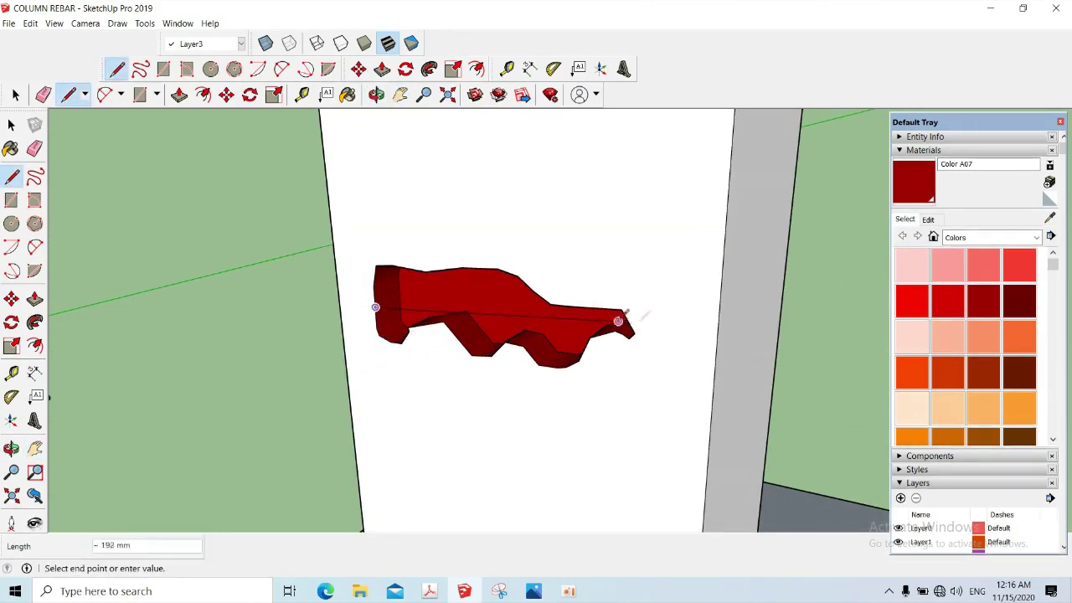
pyautogui.press('Escape')
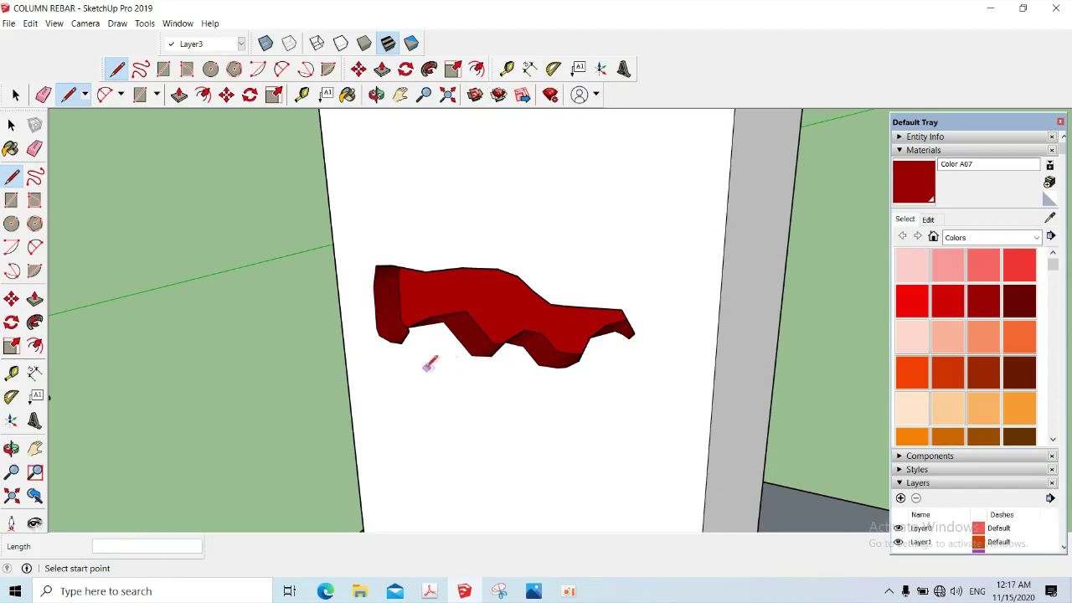
pyautogui.moveTo(375, 307); pyautogui.dragTo(435, 326, button='middle')
pyautogui.press('space')
pyautogui.moveTo(507, 296); pyautogui.dragTo(533, 256, button='middle')
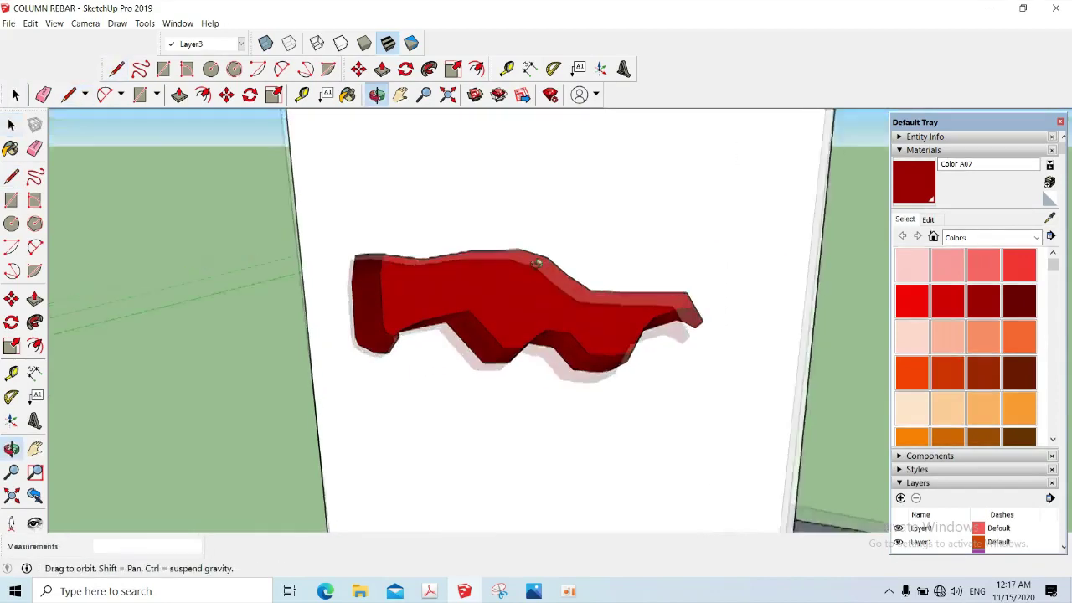
pyautogui.hotkey('ctrl', 'a')
pyautogui.moveTo(545, 169)
pyautogui.mouseDown(button='middle')
pyautogui.moveTo(564, 187)
pyautogui.moveTo(536, 232)
pyautogui.moveTo(617, 240)
pyautogui.mouseUp(button='middle')
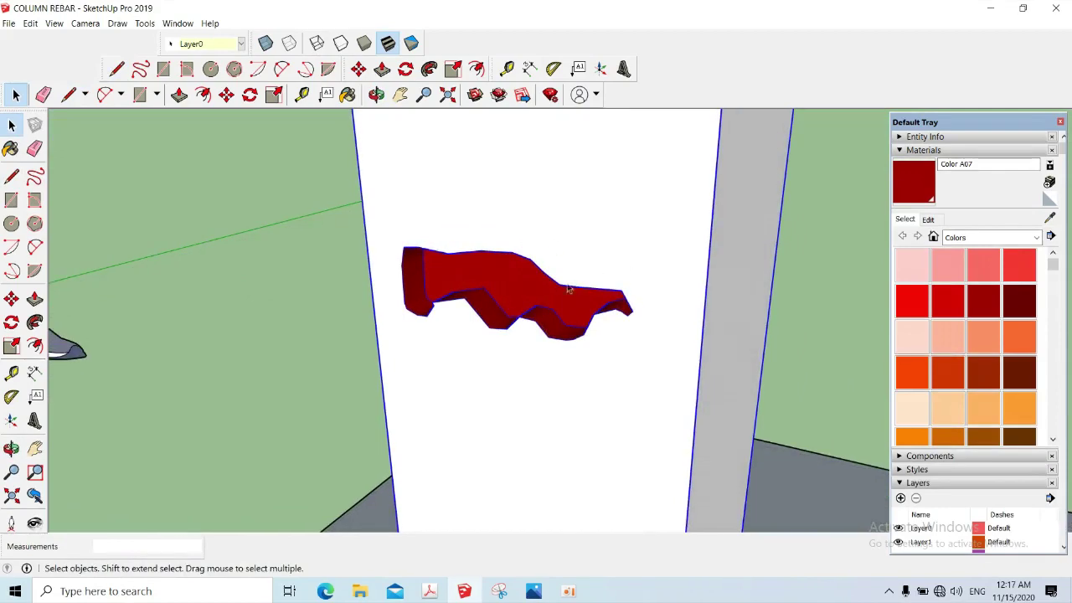
pyautogui.click(833, 243)
# - Zoom and orbit to view the red shape from another angle
pyautogui.scroll(-2, 536, 277)
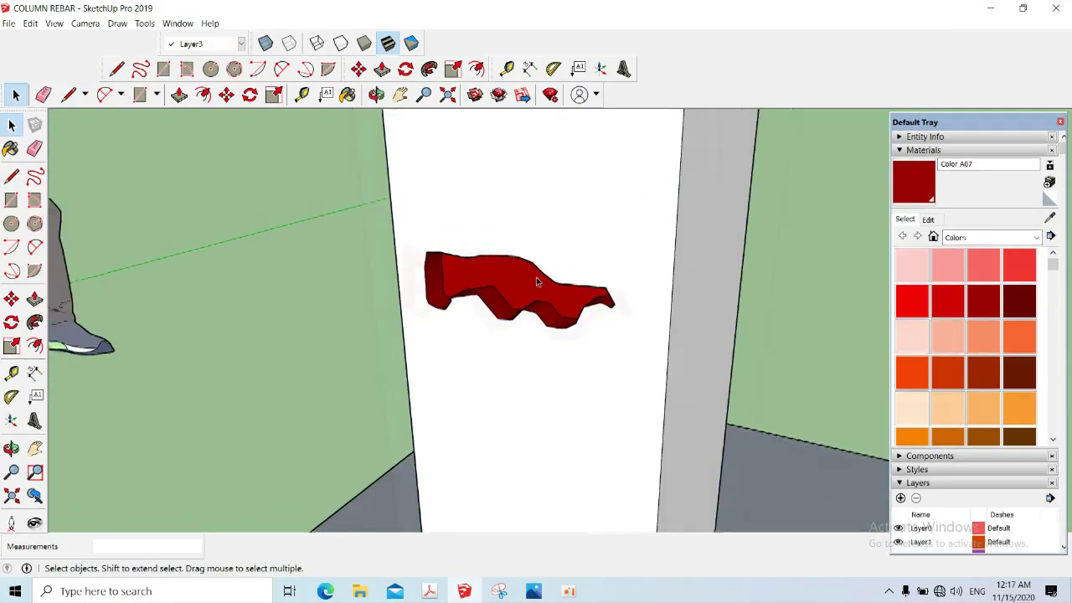
pyautogui.scroll(-1, 670, 304)
pyautogui.scroll(-2, 538, 313)
pyautogui.scroll(2, 537, 313)
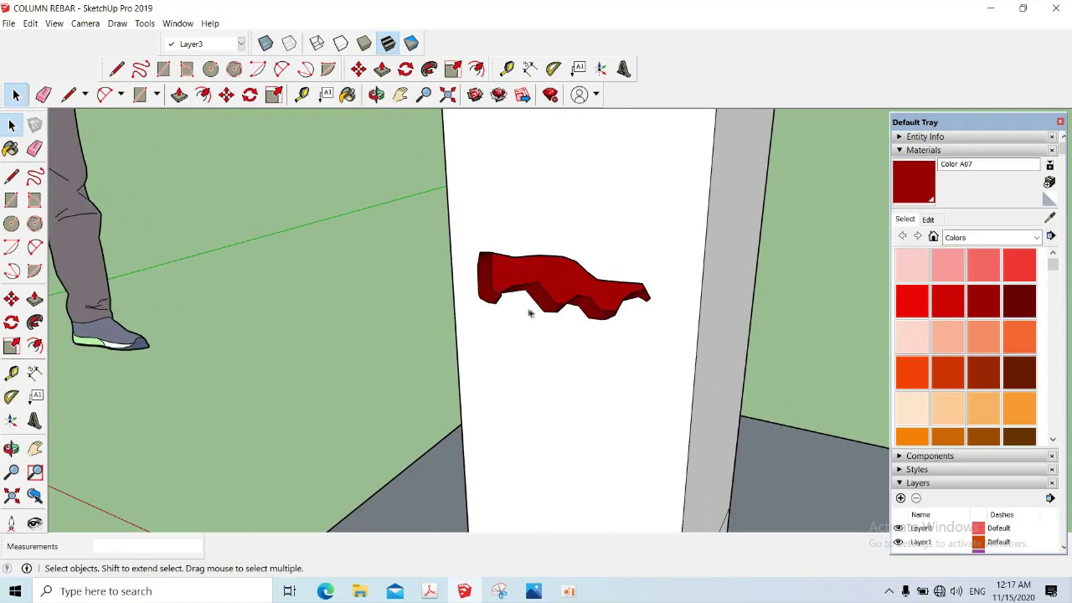
pyautogui.scroll(2, 531, 313)
pyautogui.moveTo(531, 313); pyautogui.dragTo(501, 309, button='middle')
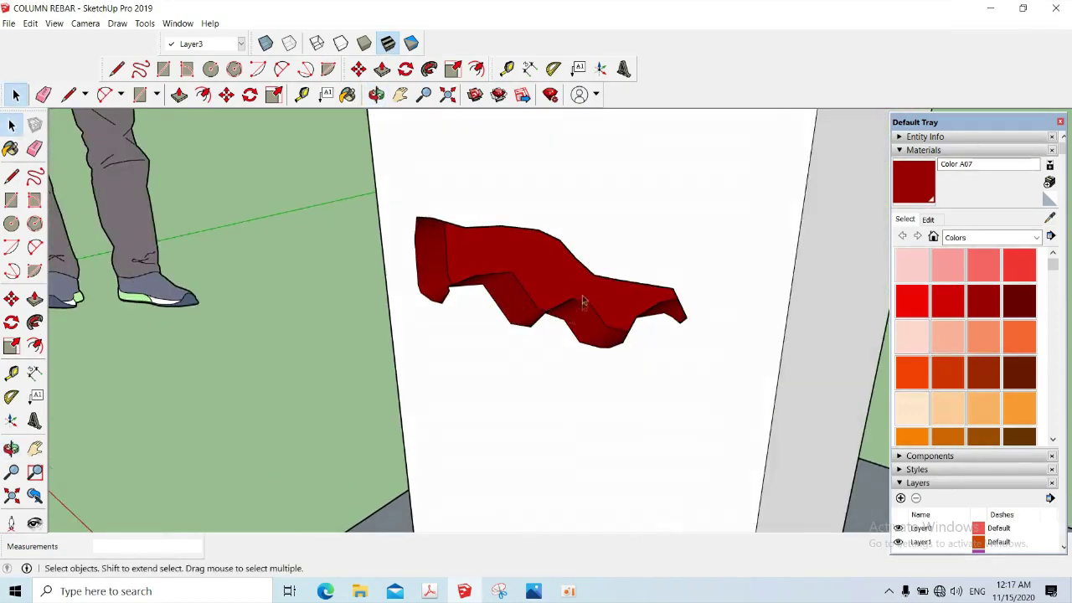
pyautogui.scroll(-2, 581, 308)
pyautogui.scroll(-1, 591, 288)
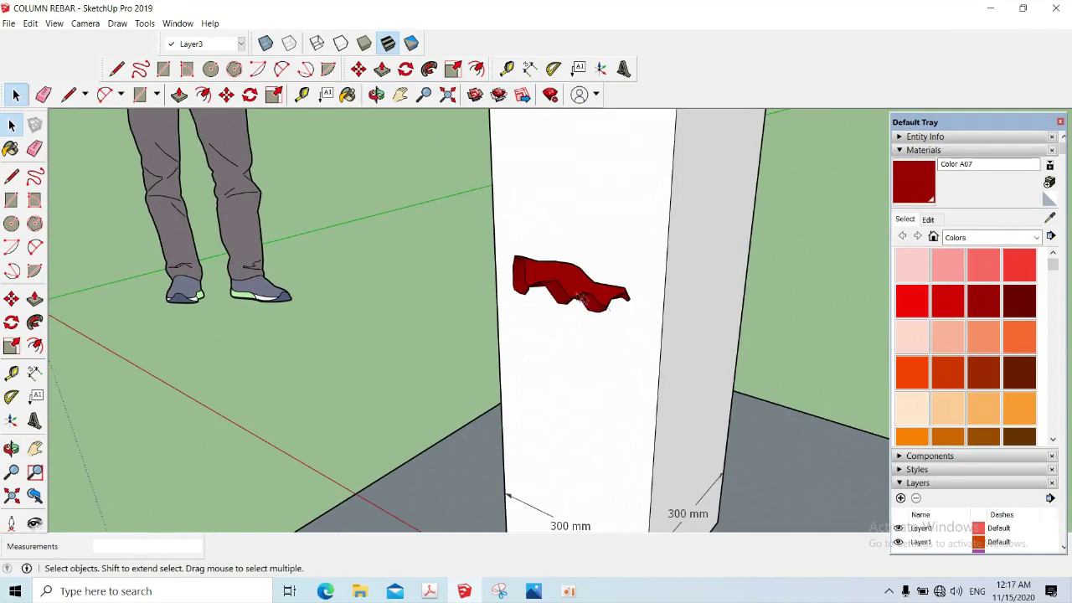
# - Pan down to the column base and frame the red spalled solid at lower left
pyautogui.press('h')
pyautogui.moveTo(686, 421); pyautogui.dragTo(598, 363)
pyautogui.scroll(2, 608, 398)
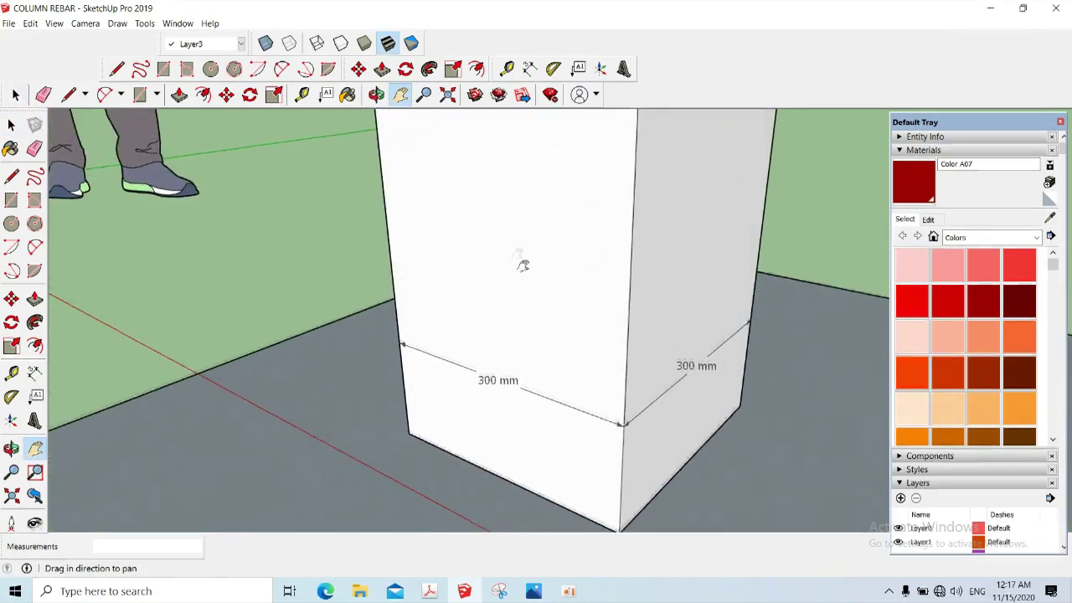
pyautogui.scroll(3, 514, 252)
pyautogui.scroll(2, 533, 210)
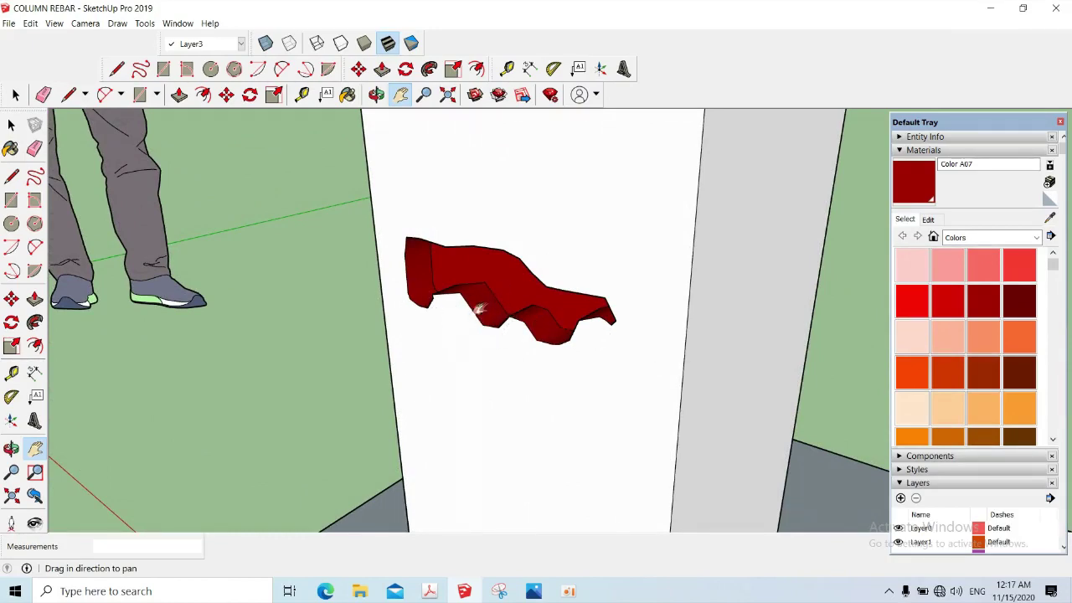
pyautogui.scroll(3, 472, 310)
pyautogui.moveTo(474, 307); pyautogui.dragTo(567, 304, button='middle')
pyautogui.scroll(-3, 567, 304)
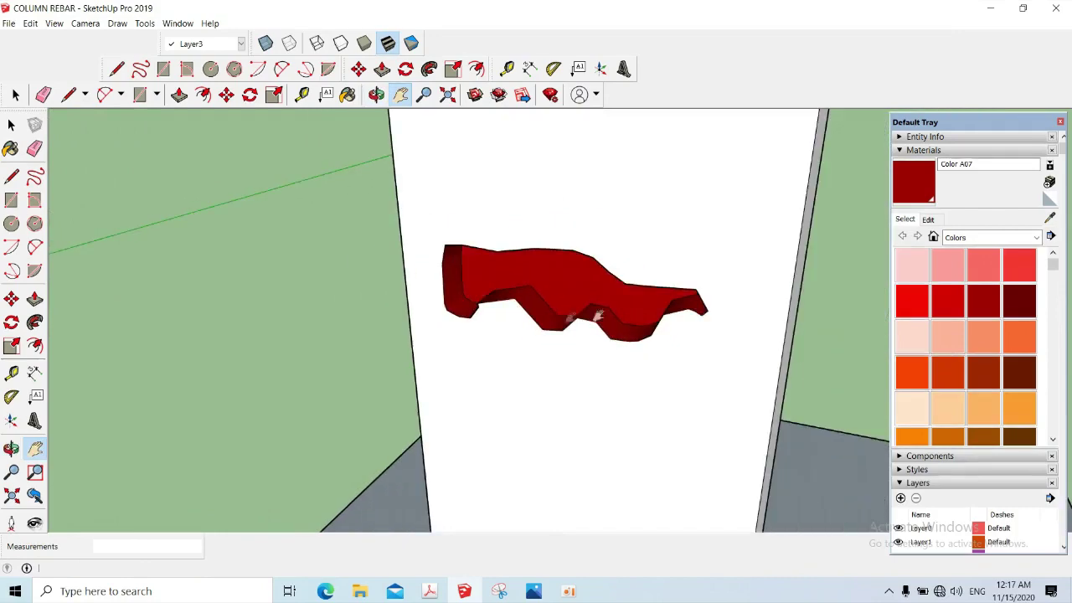
pyautogui.moveTo(628, 284); pyautogui.dragTo(503, 326)
# - Measure the red solid's length with a temporary line, about 208 mm
pyautogui.press('l')
pyautogui.click(327, 313)
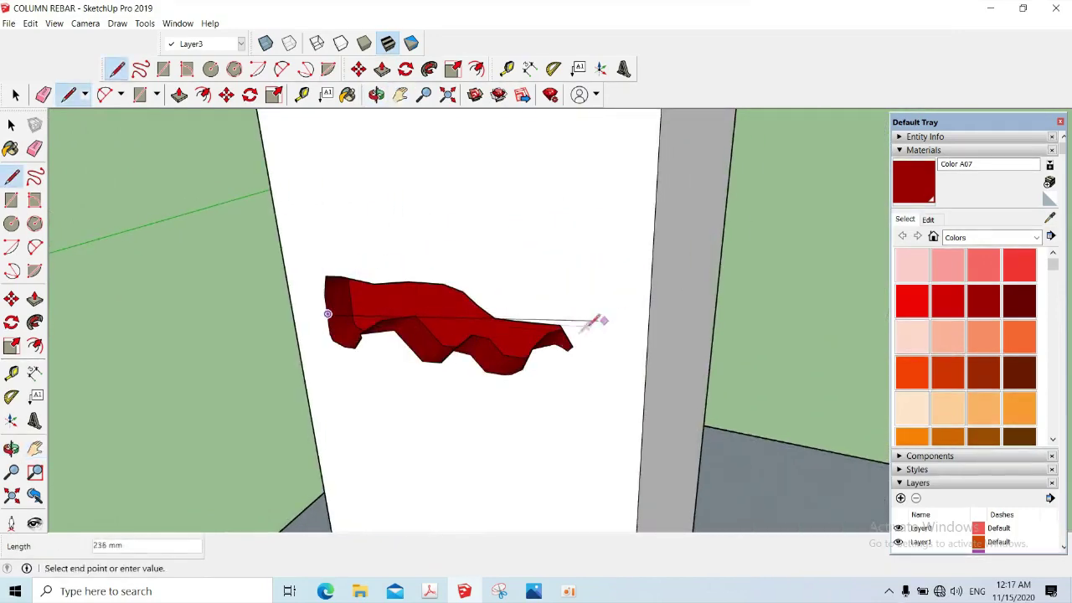
pyautogui.press('Escape')
pyautogui.scroll(1, 452, 298)
pyautogui.scroll(2, 450, 299)
pyautogui.scroll(1, 460, 292)
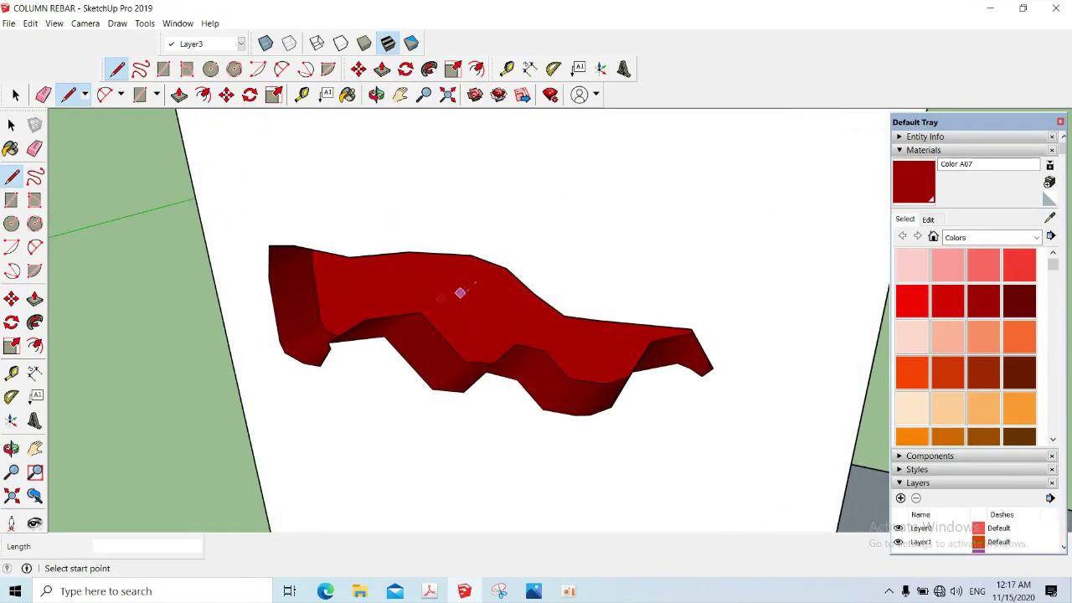
pyautogui.moveTo(493, 304); pyautogui.dragTo(489, 304, button='middle')
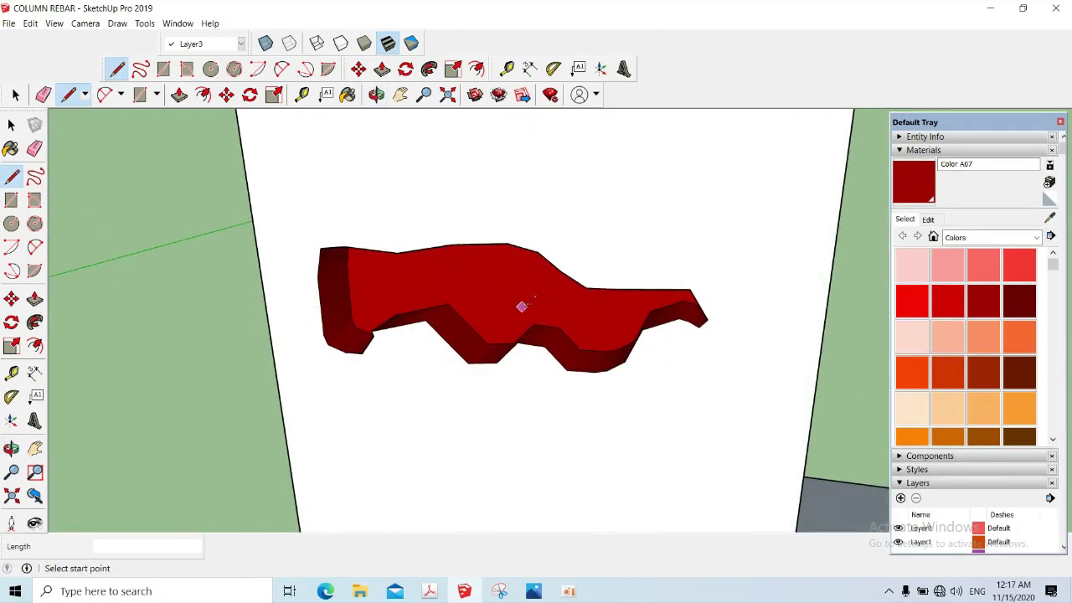
pyautogui.moveTo(575, 299); pyautogui.dragTo(424, 299, button='middle')
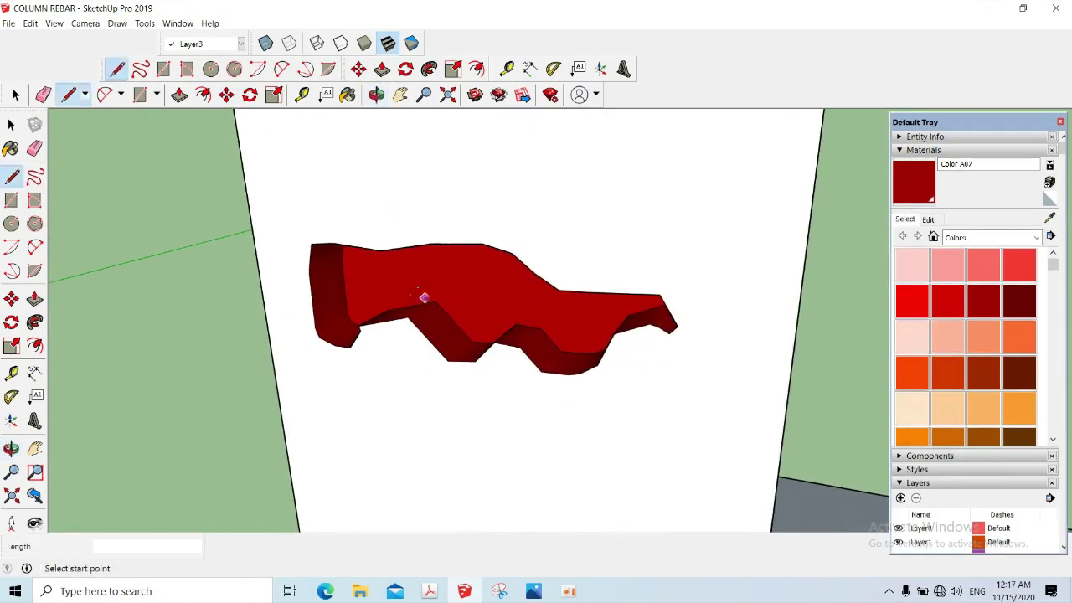
pyautogui.click(312, 299)
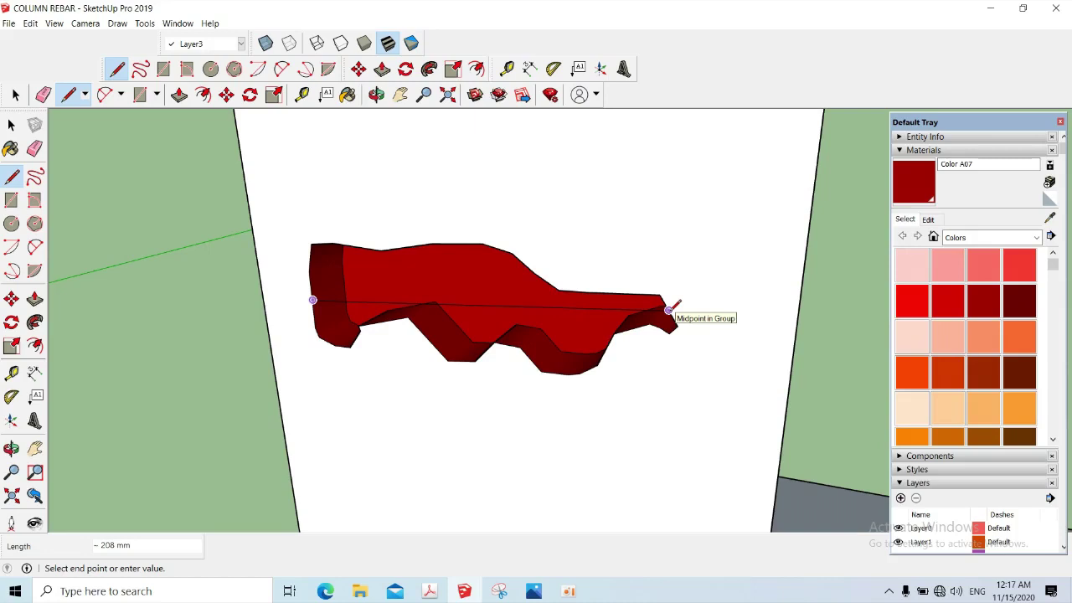
pyautogui.press('Escape')
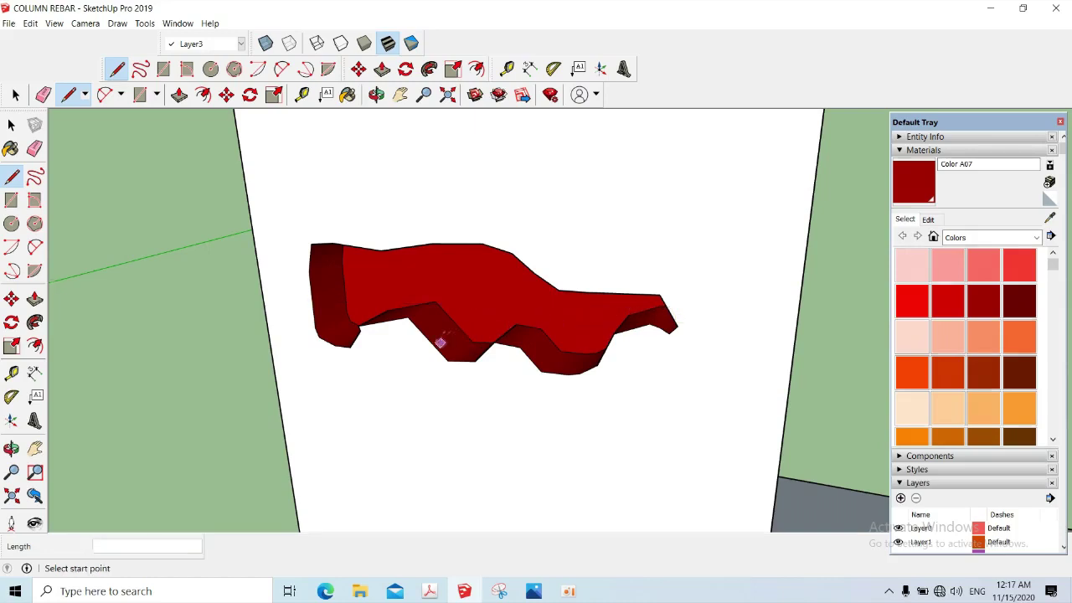
pyautogui.scroll(2, 441, 341)
# - Draw a short line across the lower notch measuring about 30 mm deep, then zoom out
pyautogui.click(426, 337)
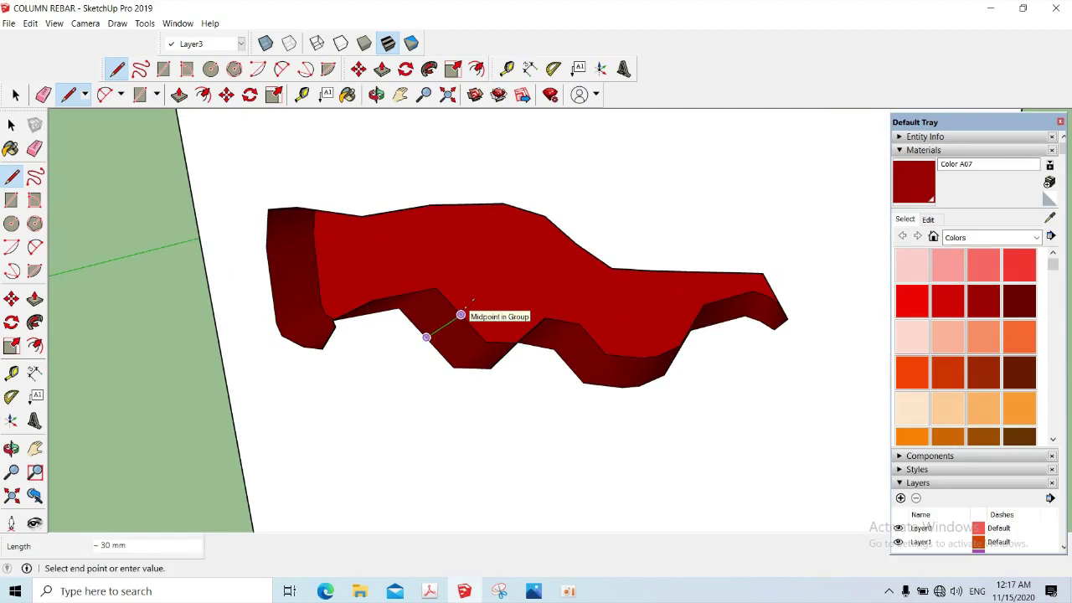
pyautogui.click(461, 313)
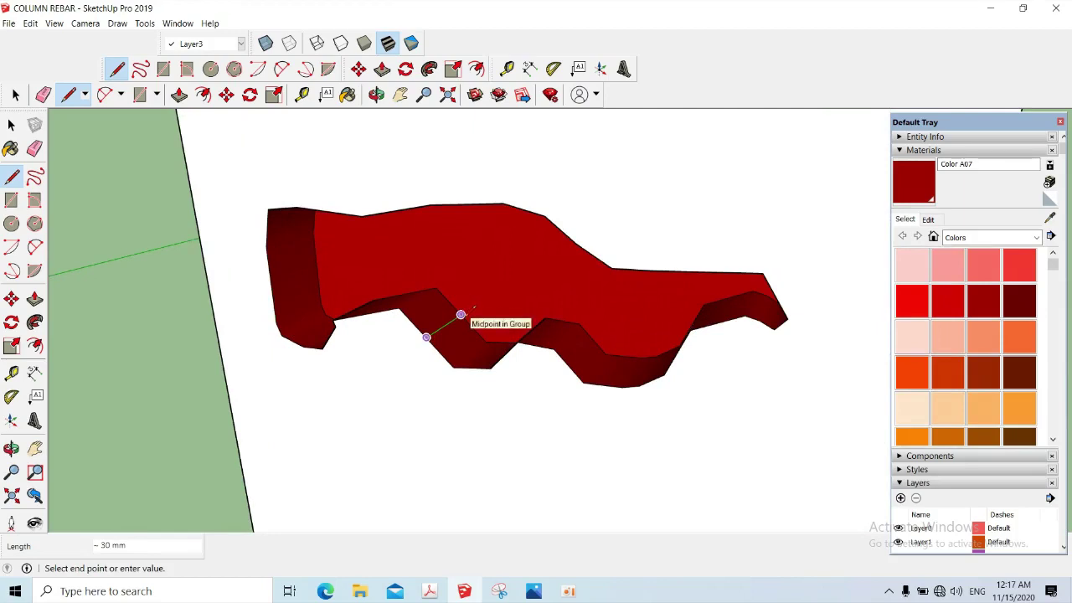
pyautogui.click(460, 313)
pyautogui.scroll(-1, 572, 327)
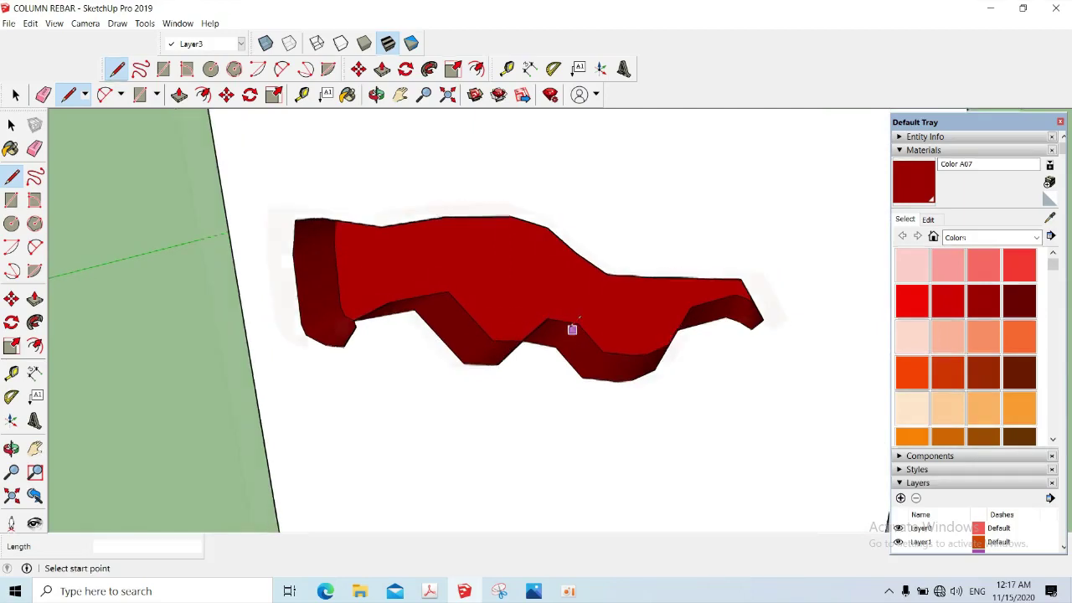
pyautogui.scroll(-2, 563, 326)
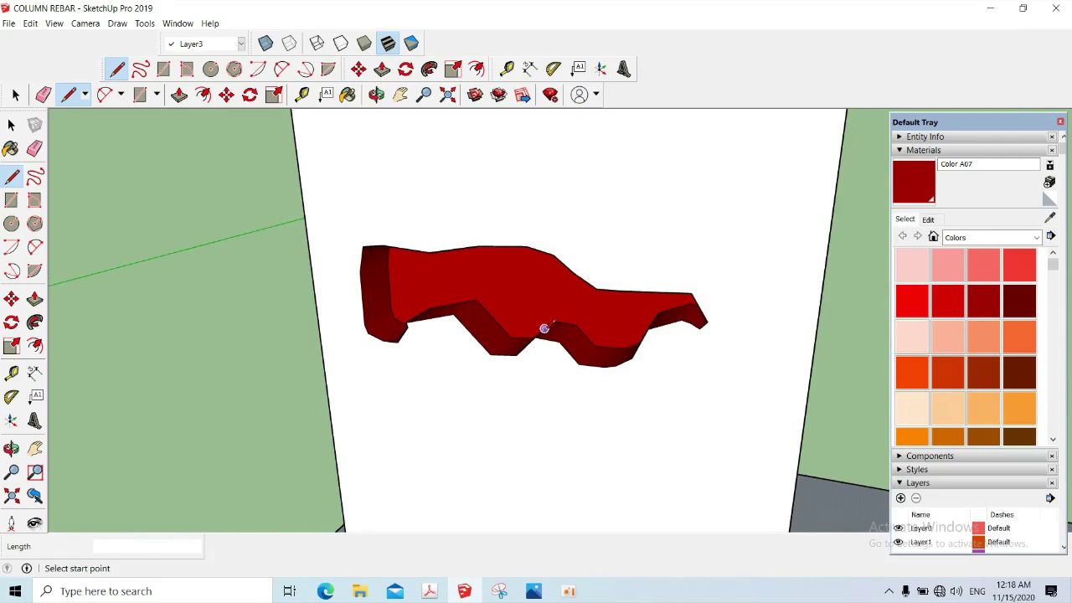
pyautogui.scroll(-1, 544, 328)
pyautogui.moveTo(544, 329); pyautogui.dragTo(553, 384, button='middle')
pyautogui.scroll(-1, 553, 384)
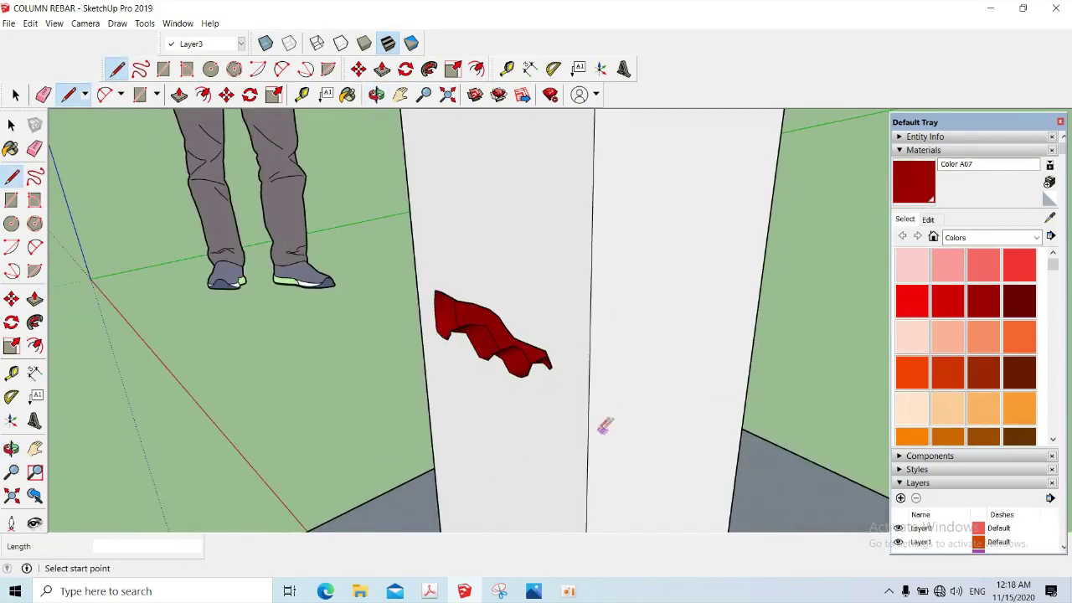
# - Return the view to the column base showing its 300 mm by 300 mm dimensions, then open Start
pyautogui.keyDown('shift'); pyautogui.moveTo(586, 425); pyautogui.dragTo(575, 313, button='middle'); pyautogui.keyUp('shift')
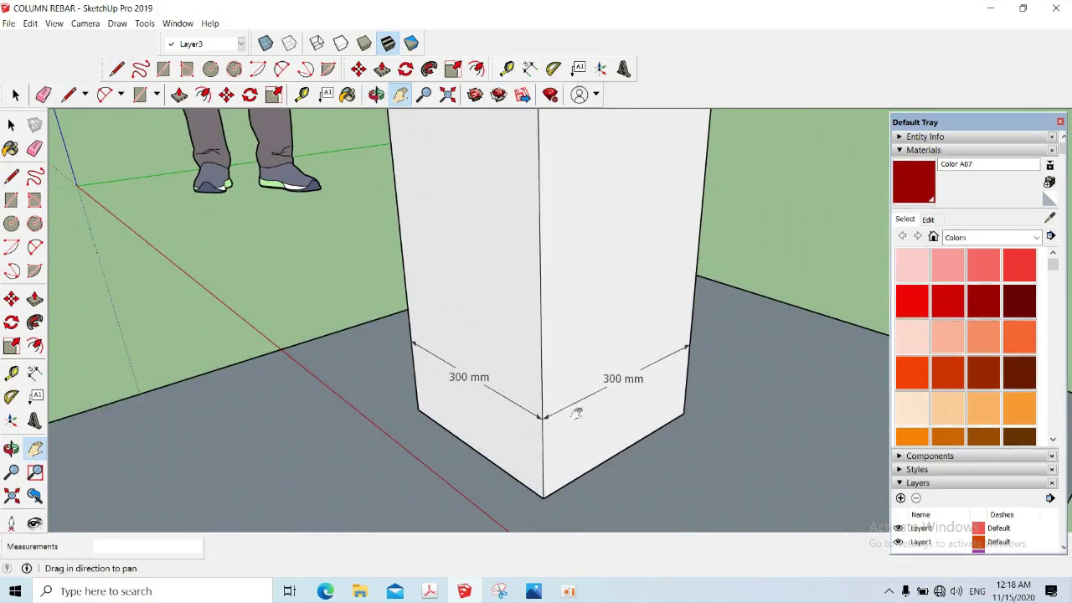
pyautogui.scroll(1, 574, 411)
pyautogui.moveTo(521, 455); pyautogui.dragTo(542, 545, button='middle')
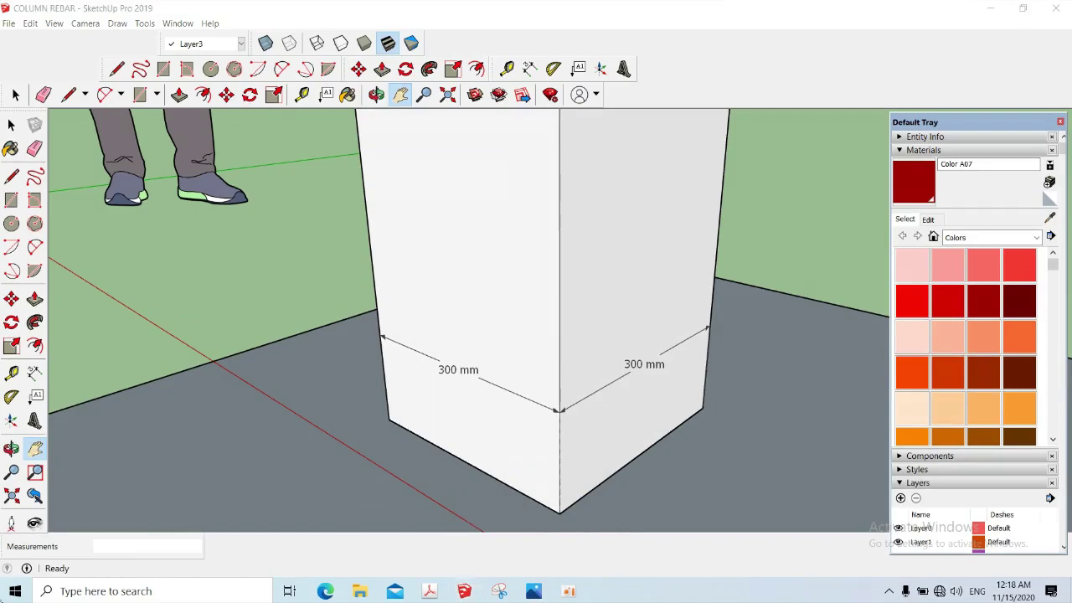
pyautogui.click(15, 590)
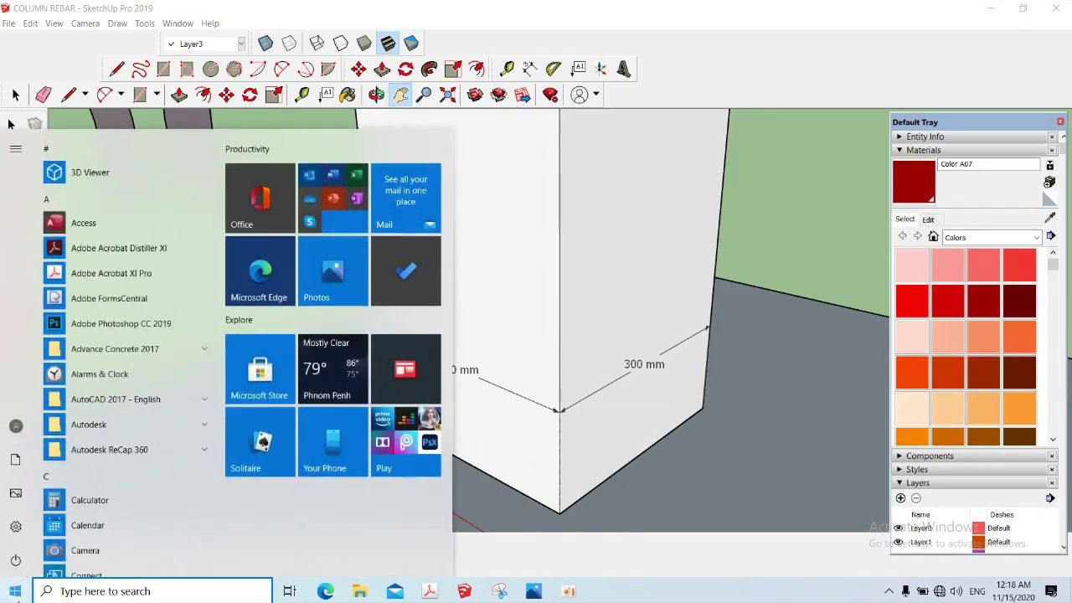
# - Launch Calculator and compute 200 × 30 = 6,000
pyautogui.write('calculator')
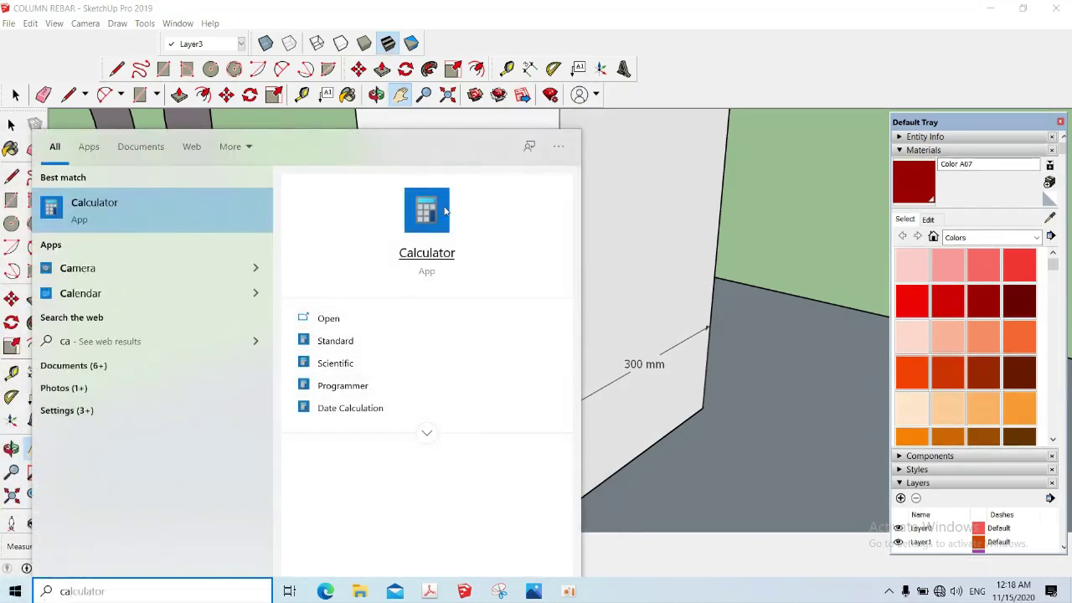
pyautogui.click(446, 206)
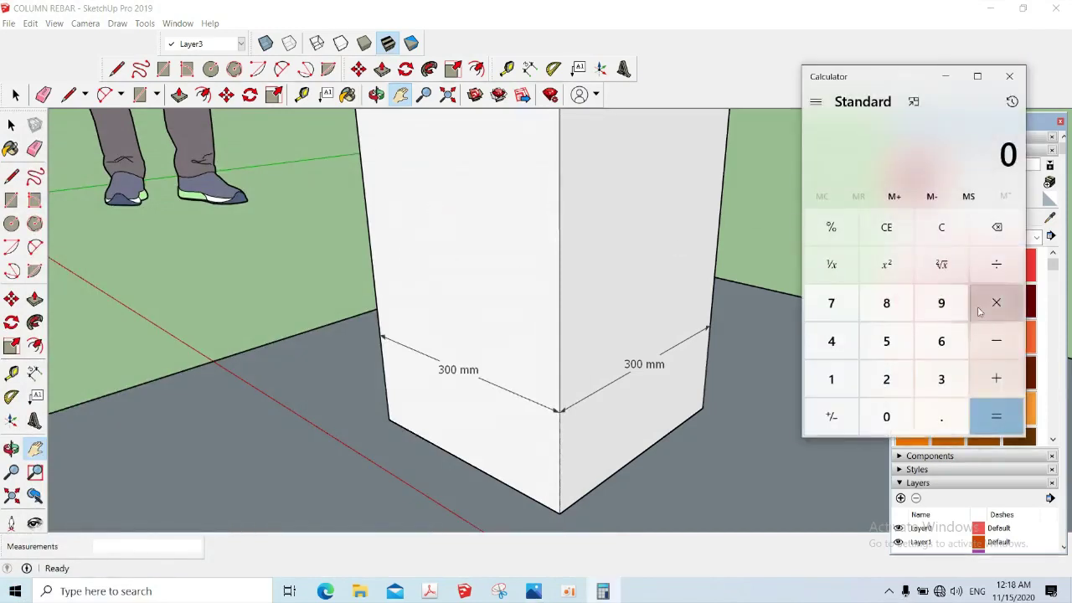
pyautogui.click(886, 381)
pyautogui.click(889, 418)
pyautogui.click(886, 417)
pyautogui.click(996, 303)
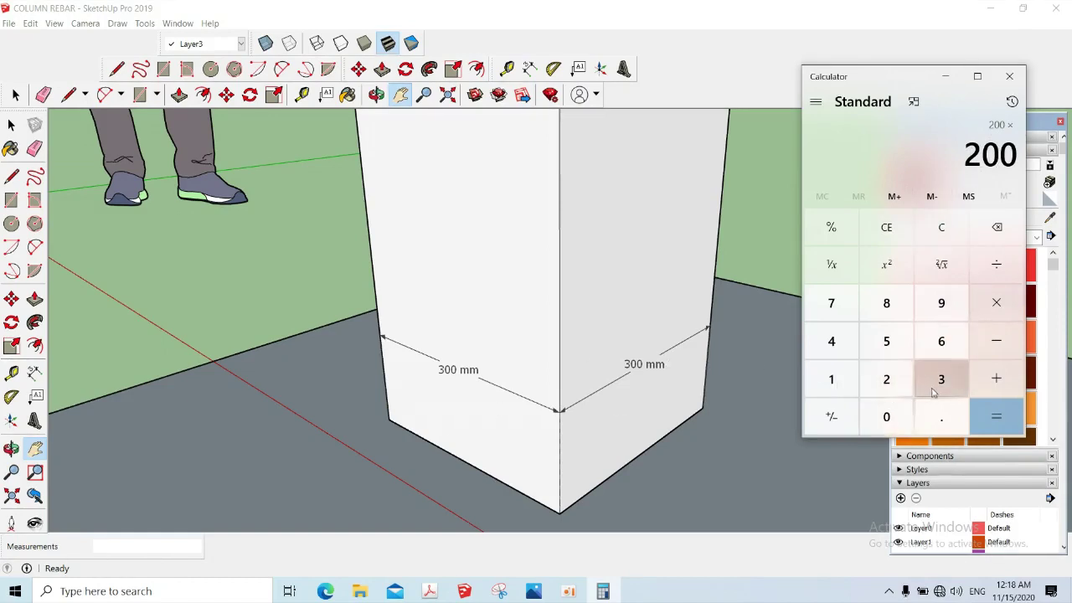
pyautogui.click(942, 383)
pyautogui.click(889, 416)
pyautogui.click(1010, 423)
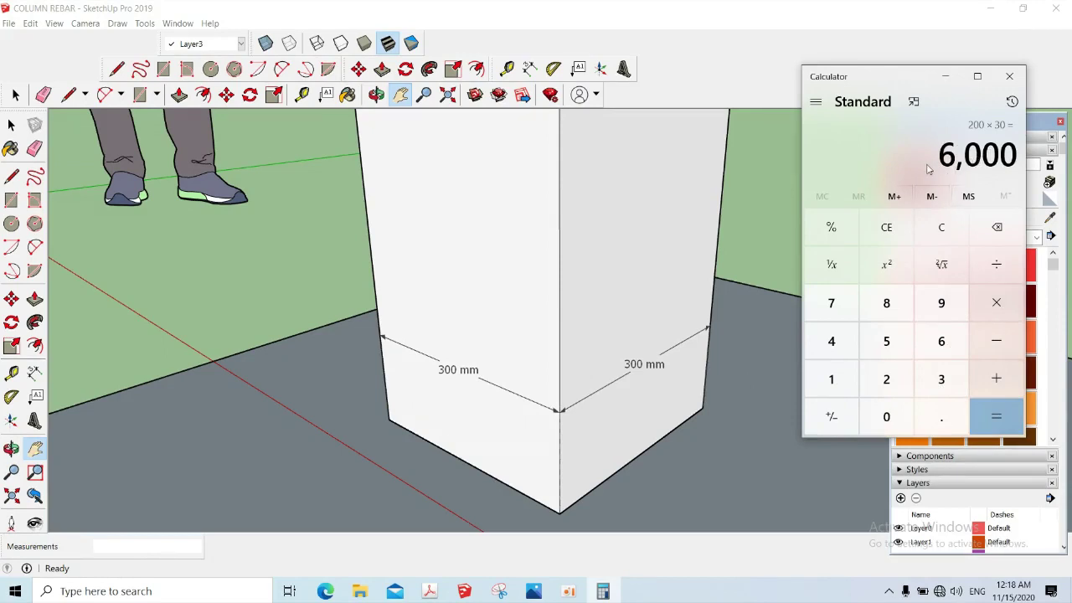
# - Switch back to the SketchUp column model and adjust the zoom
pyautogui.click(672, 264)
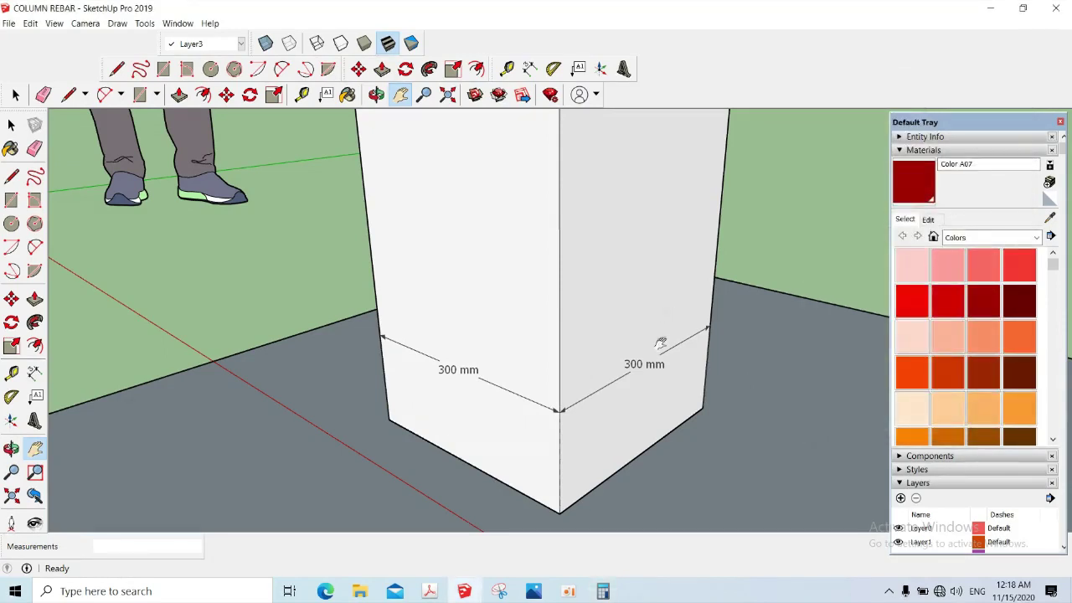
pyautogui.scroll(2, 418, 390)
pyautogui.scroll(2, 433, 376)
pyautogui.scroll(-4, 567, 376)
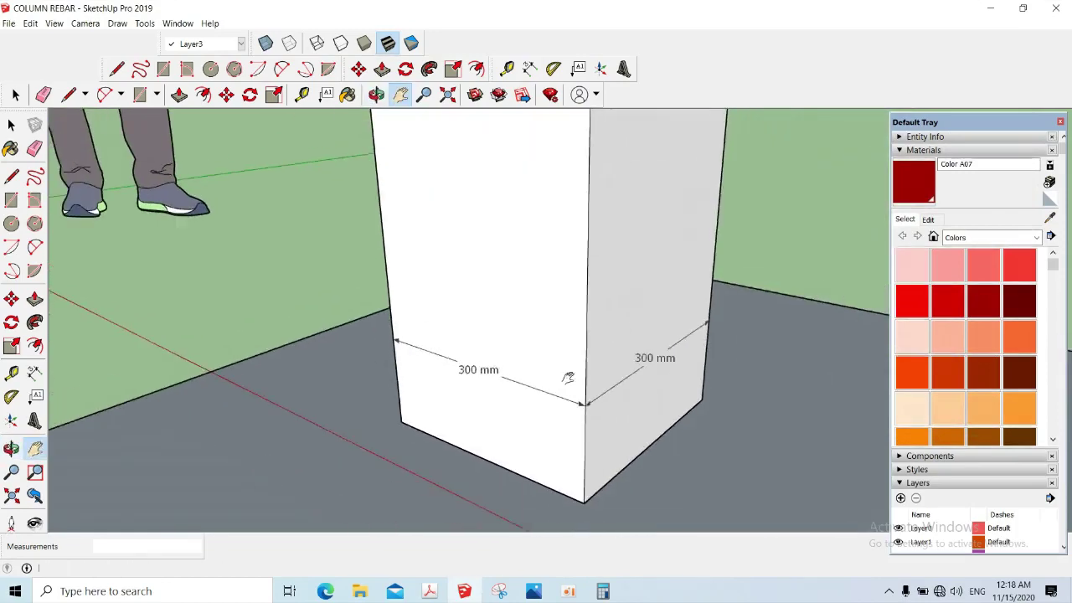
# - Compute the 300 × 300 column section area of 90,000
pyautogui.click(602, 591)
pyautogui.click(939, 228)
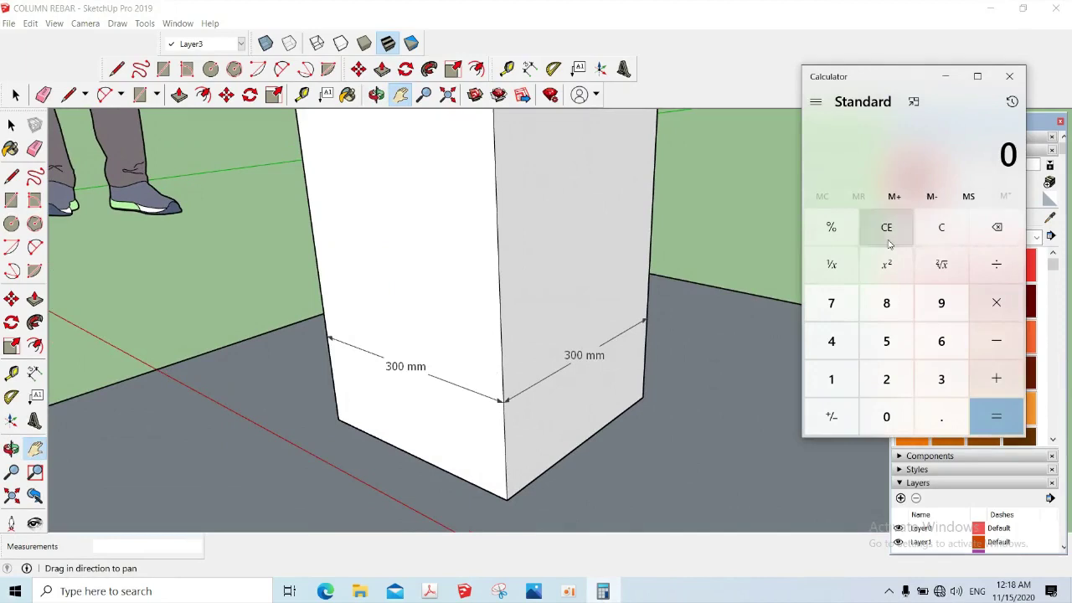
pyautogui.click(941, 379)
pyautogui.doubleClick(886, 416)
pyautogui.click(996, 303)
pyautogui.click(941, 379)
pyautogui.click(885, 416)
pyautogui.click(885, 416)
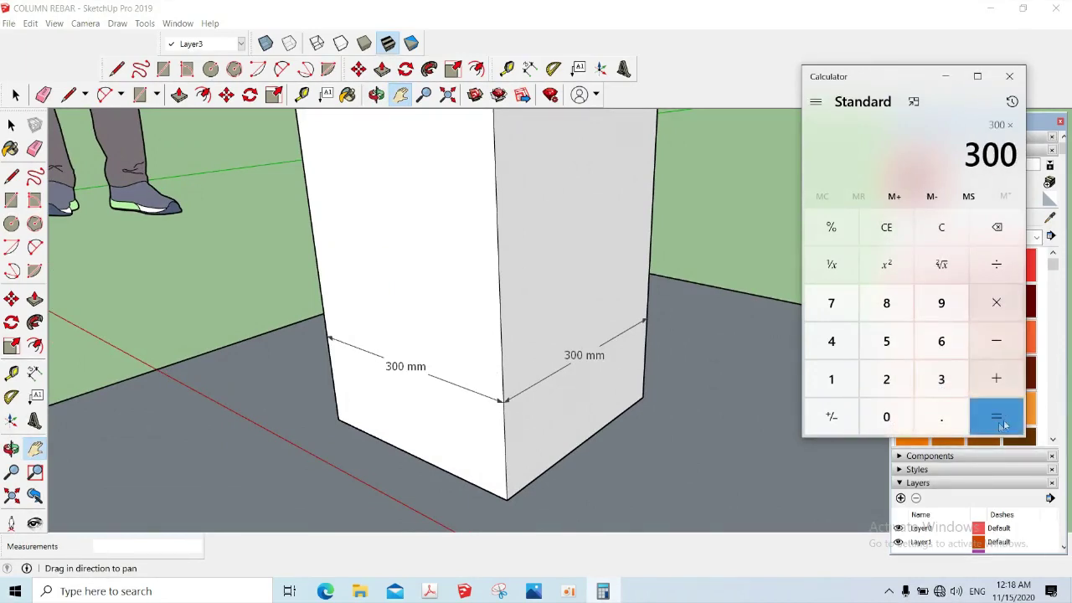
pyautogui.click(995, 416)
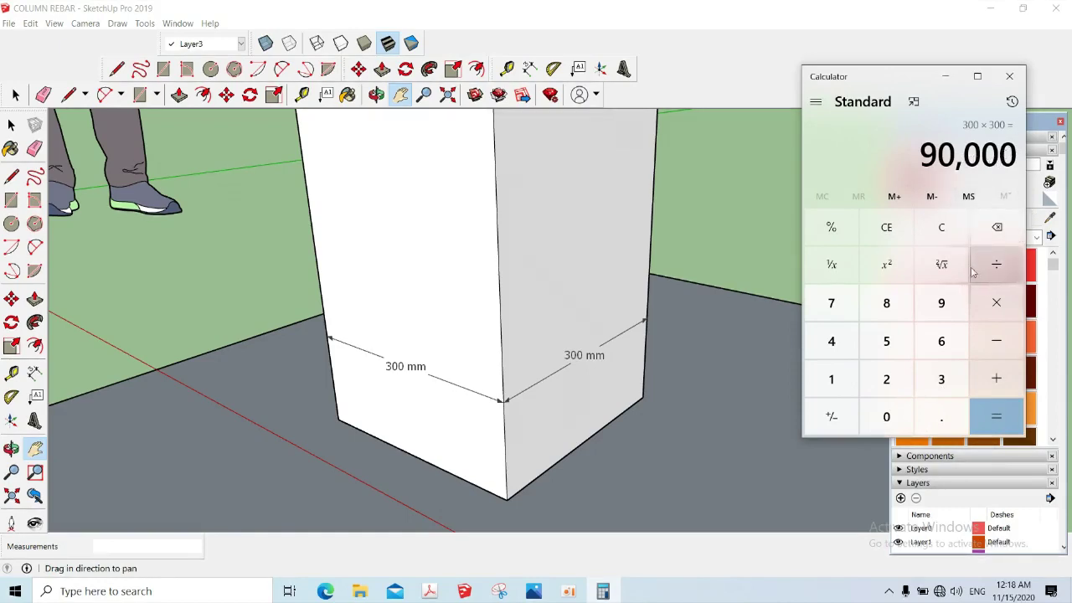
# - Divide the 6000 spalled area by the 90000 section area
pyautogui.click(951, 243)
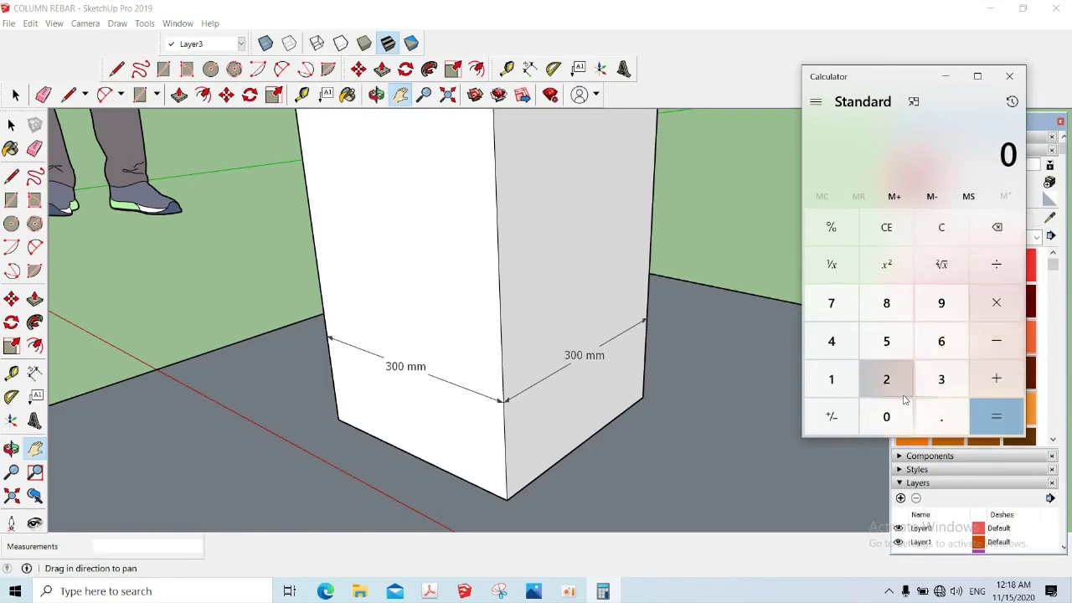
pyautogui.click(941, 343)
pyautogui.click(893, 421)
pyautogui.click(895, 425)
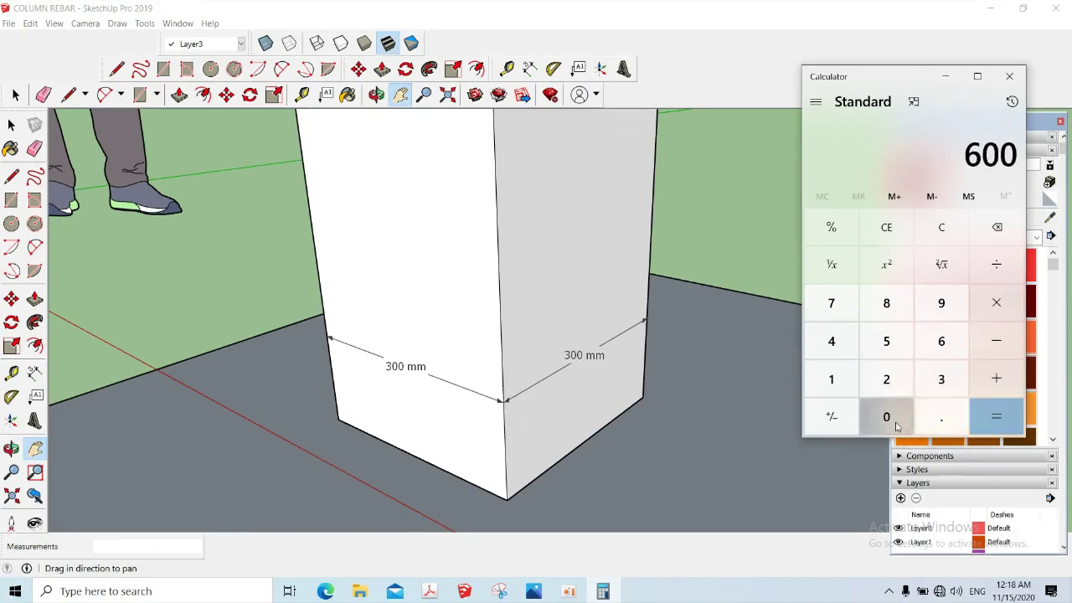
pyautogui.click(895, 424)
pyautogui.click(996, 264)
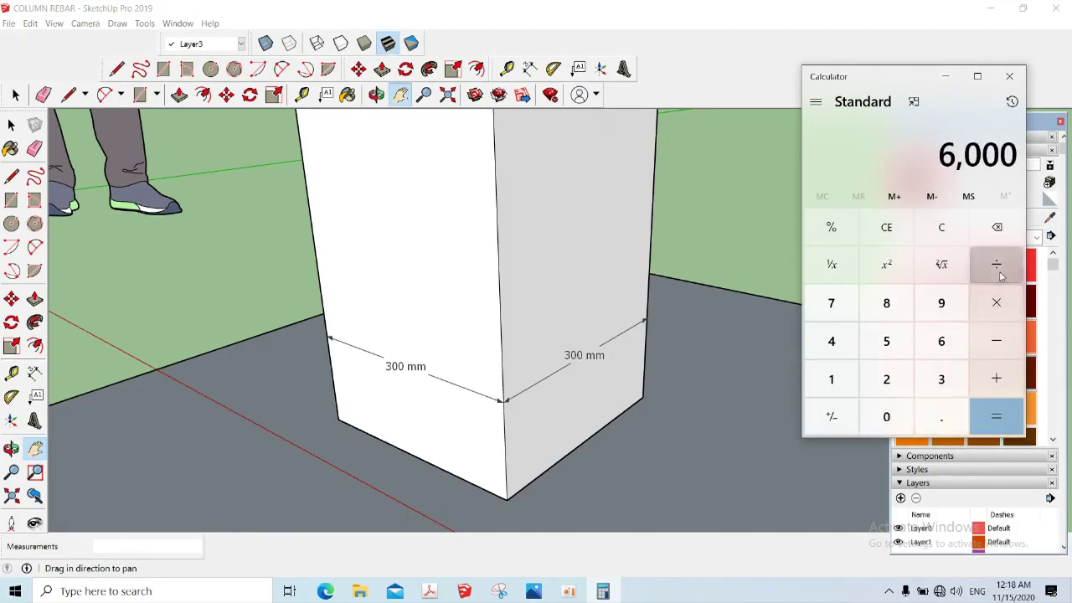
pyautogui.click(941, 309)
pyautogui.click(889, 417)
pyautogui.click(889, 417)
pyautogui.click(890, 416)
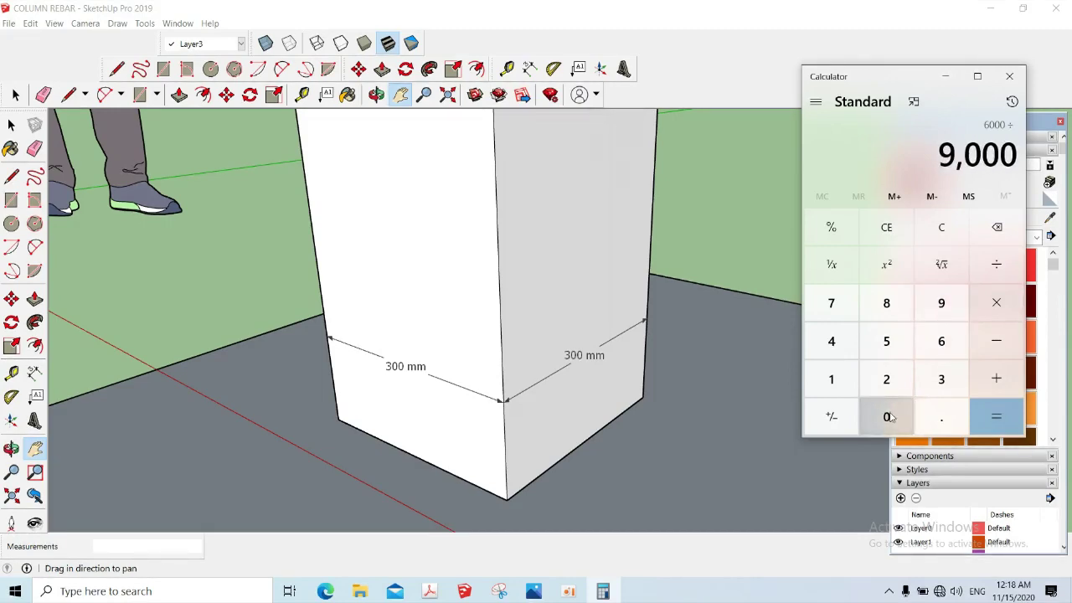
pyautogui.click(890, 416)
pyautogui.click(1005, 424)
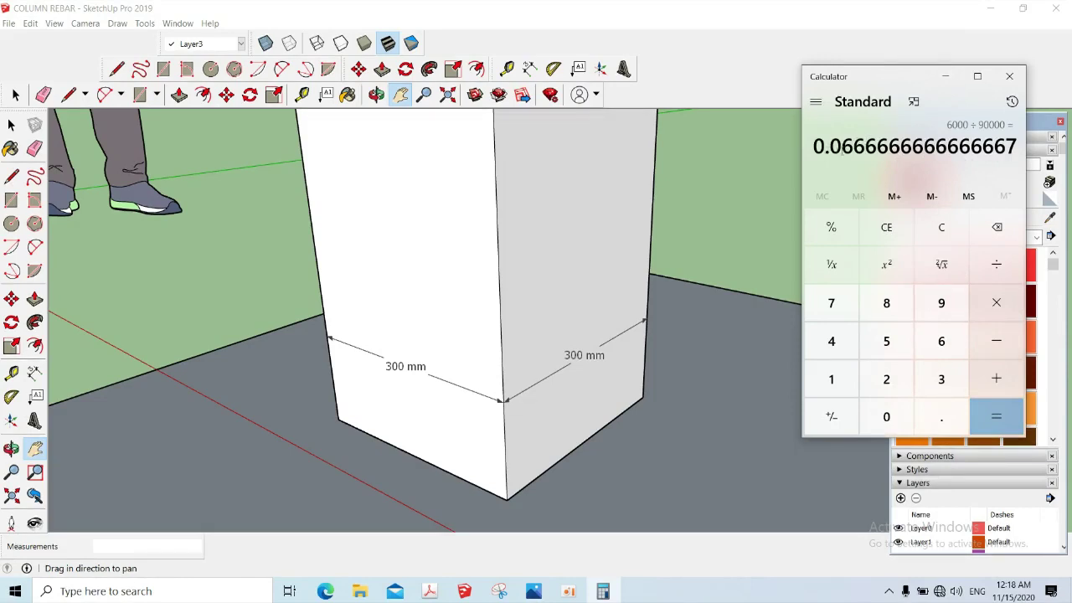
# - Multiply the ratio by 100 to get 6.67%, clear Calculator, and return to SketchUp
pyautogui.click(995, 302)
pyautogui.click(850, 390)
pyautogui.click(885, 416)
pyautogui.click(885, 416)
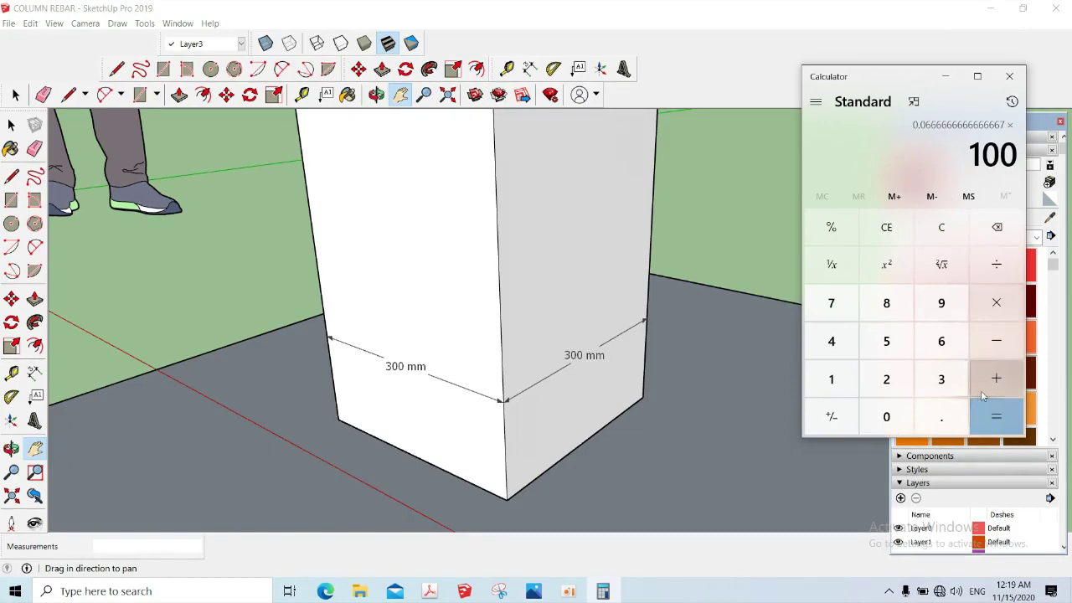
pyautogui.click(995, 416)
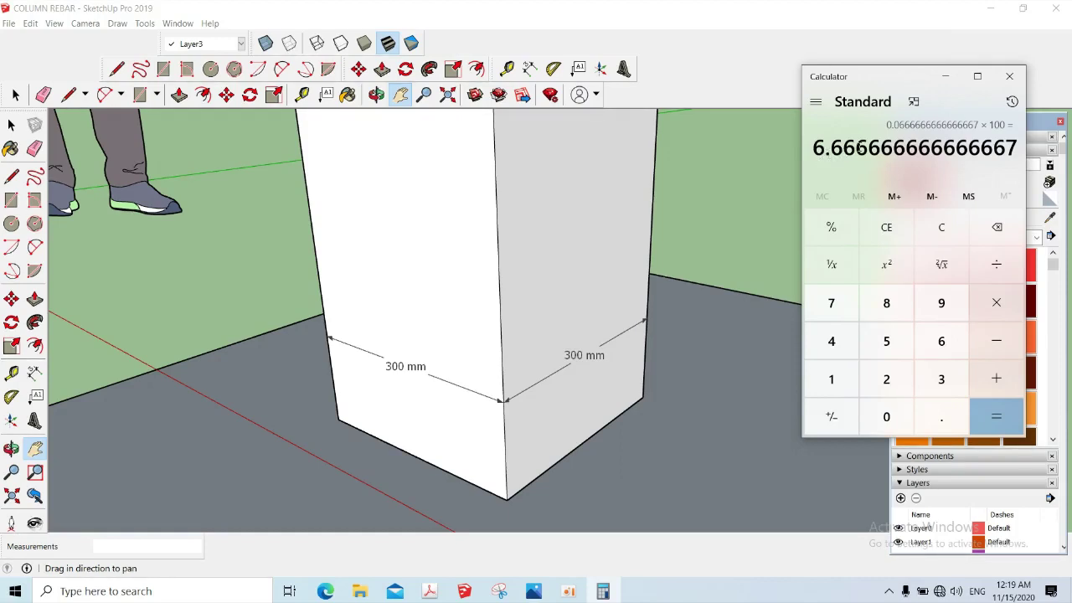
pyautogui.click(939, 237)
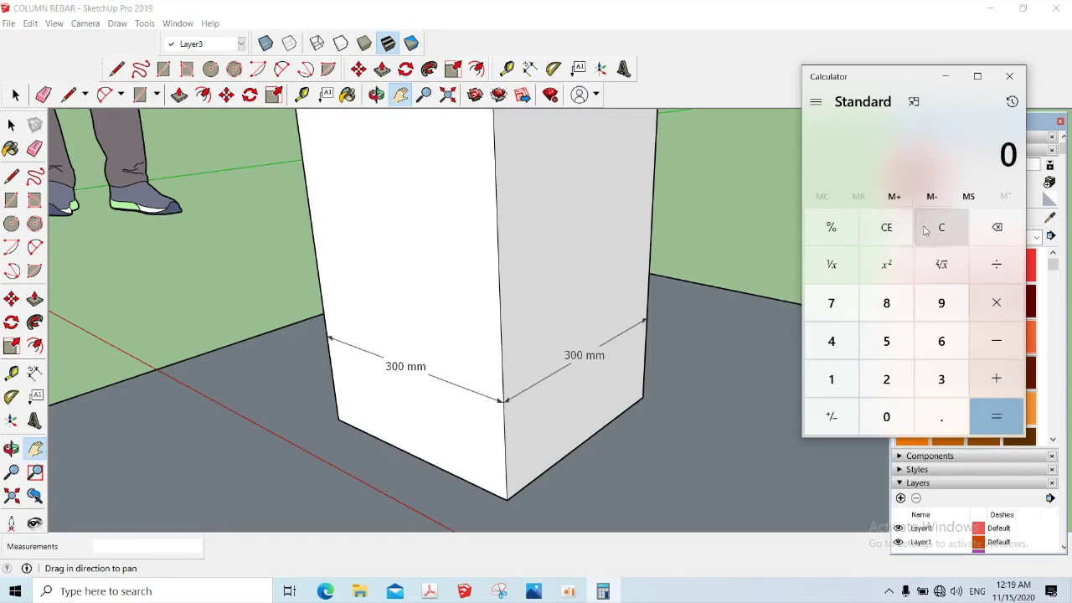
pyautogui.click(730, 242)
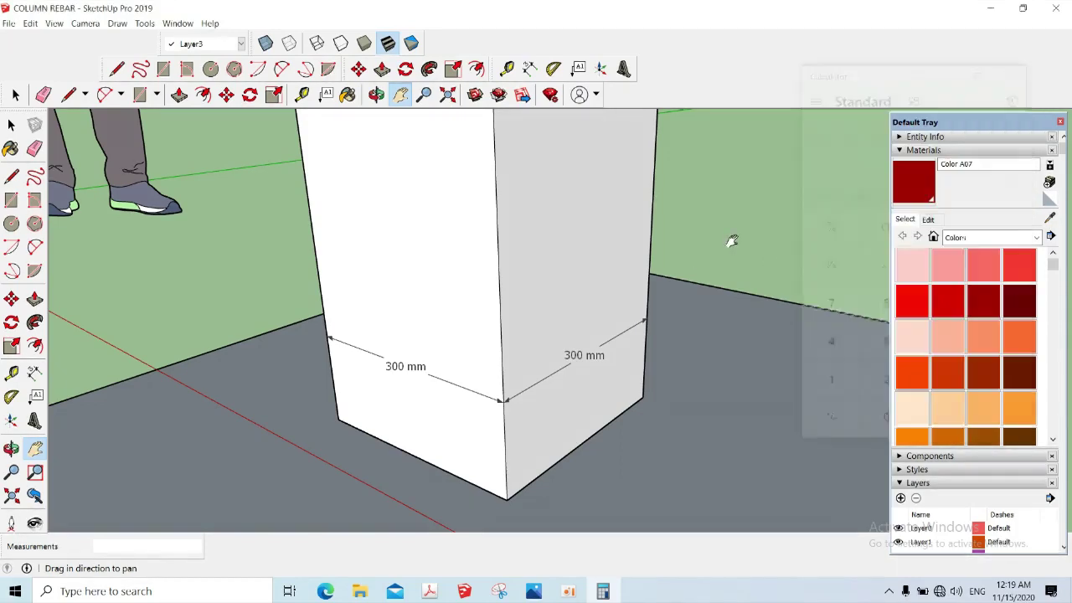
# - Pan to the column's upper part, select the whole column, then deselect it
pyautogui.keyDown('shift'); pyautogui.moveTo(569, 215); pyautogui.dragTo(562, 275, button='middle'); pyautogui.keyUp('shift')
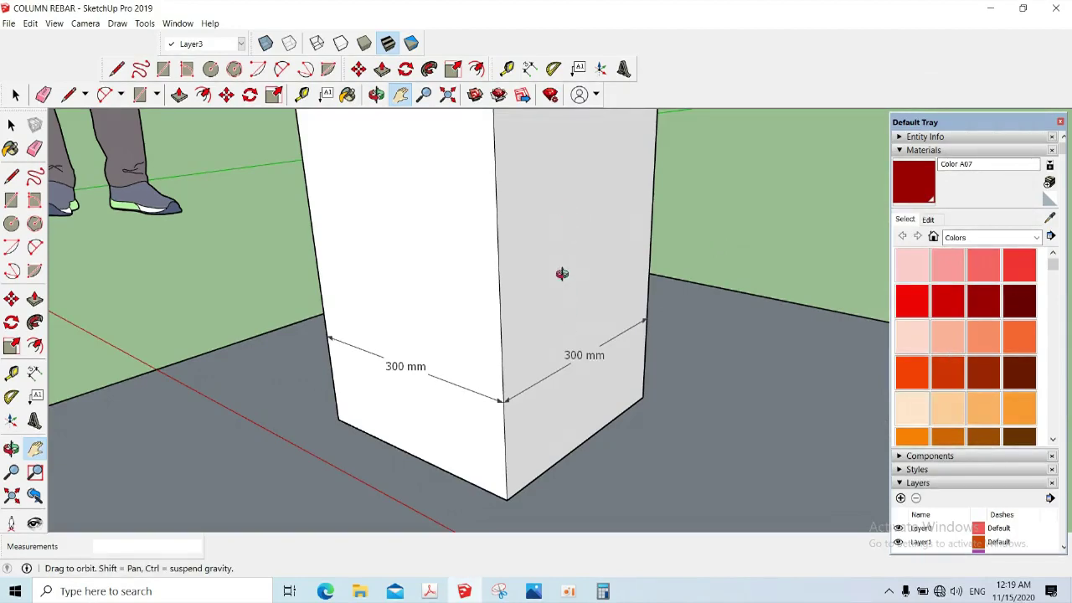
pyautogui.press('space')
pyautogui.tripleClick(540, 317)
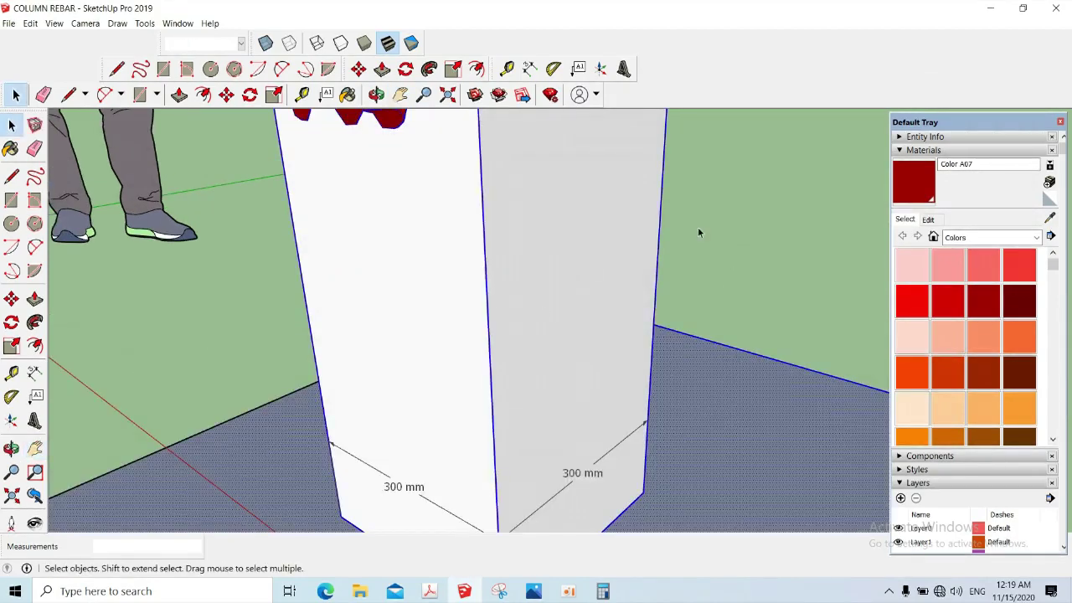
pyautogui.click(697, 227)
pyautogui.scroll(-3, 667, 265)
pyautogui.scroll(-2, 667, 266)
pyautogui.scroll(4, 620, 321)
# - Orbit and zoom close to the red spalled solid, then bring up the PDF report
pyautogui.moveTo(620, 321)
pyautogui.keyDown('shift'); pyautogui.mouseDown(button='middle')
pyautogui.moveTo(504, 327)
pyautogui.moveTo(600, 319)
pyautogui.moveTo(515, 306)
pyautogui.mouseUp(button='middle'); pyautogui.keyUp('shift')
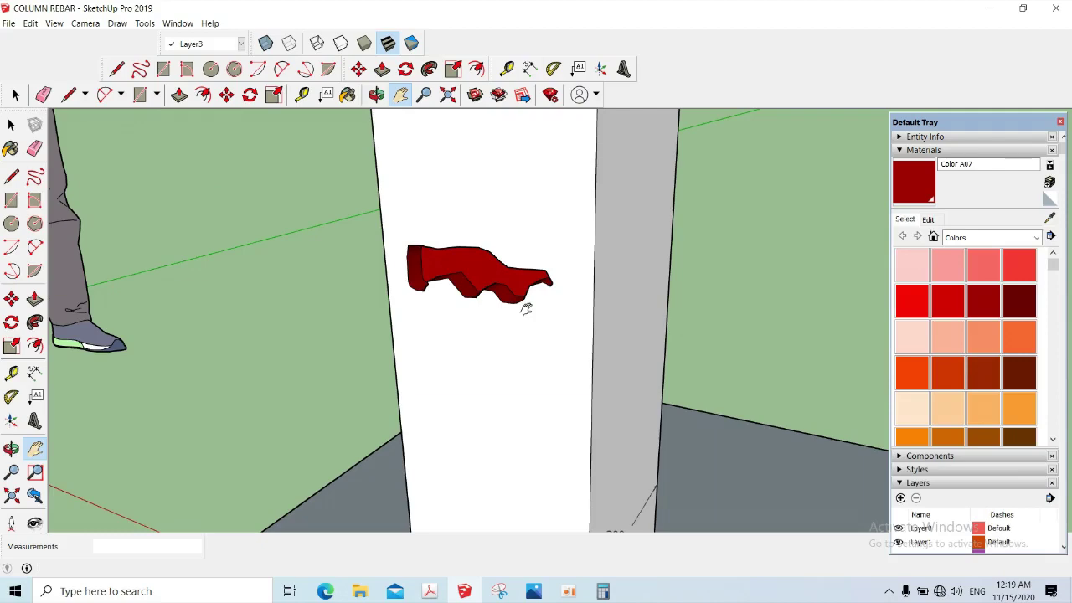
pyautogui.moveTo(525, 309)
pyautogui.mouseDown(button='middle')
pyautogui.moveTo(577, 301)
pyautogui.moveTo(550, 287)
pyautogui.mouseUp(button='middle')
pyautogui.scroll(2, 568, 263)
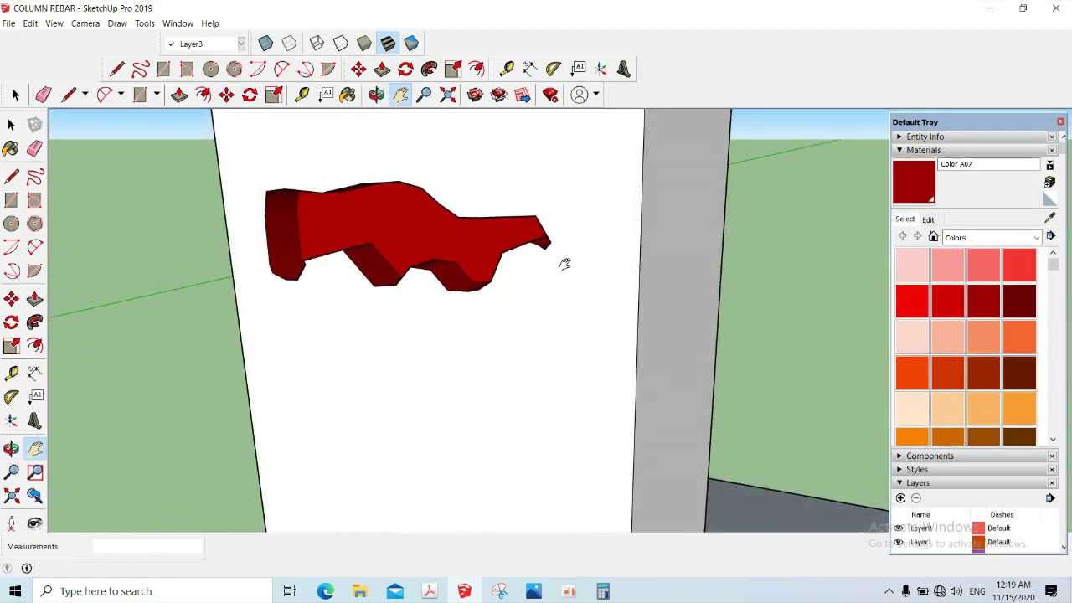
pyautogui.moveTo(559, 280)
pyautogui.mouseDown(button='middle')
pyautogui.moveTo(531, 279)
pyautogui.moveTo(560, 426)
pyautogui.mouseUp(button='middle')
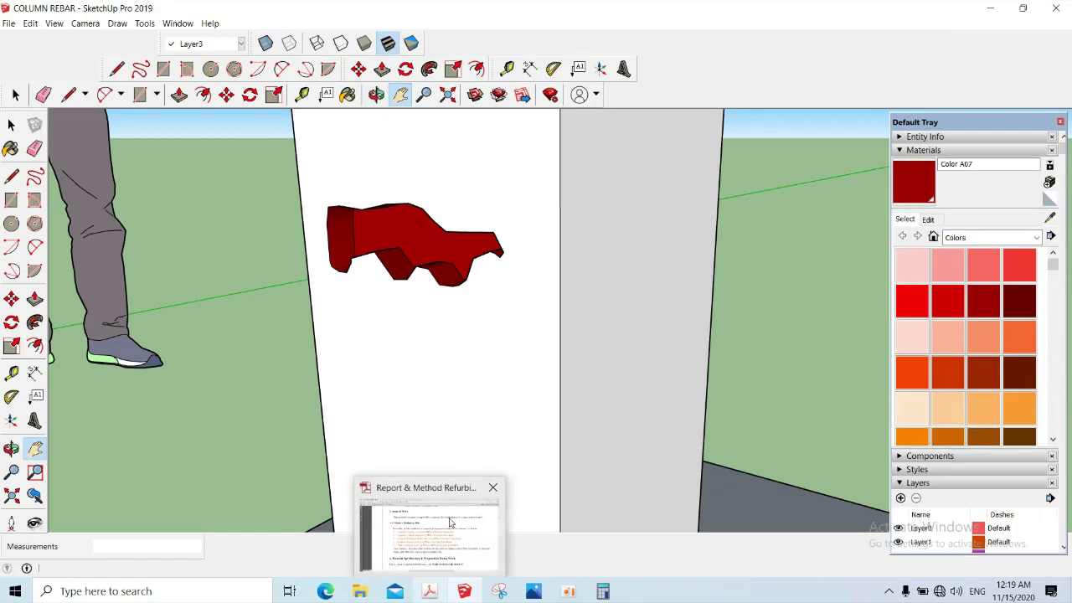
pyautogui.moveTo(429, 591)
pyautogui.click(452, 523)
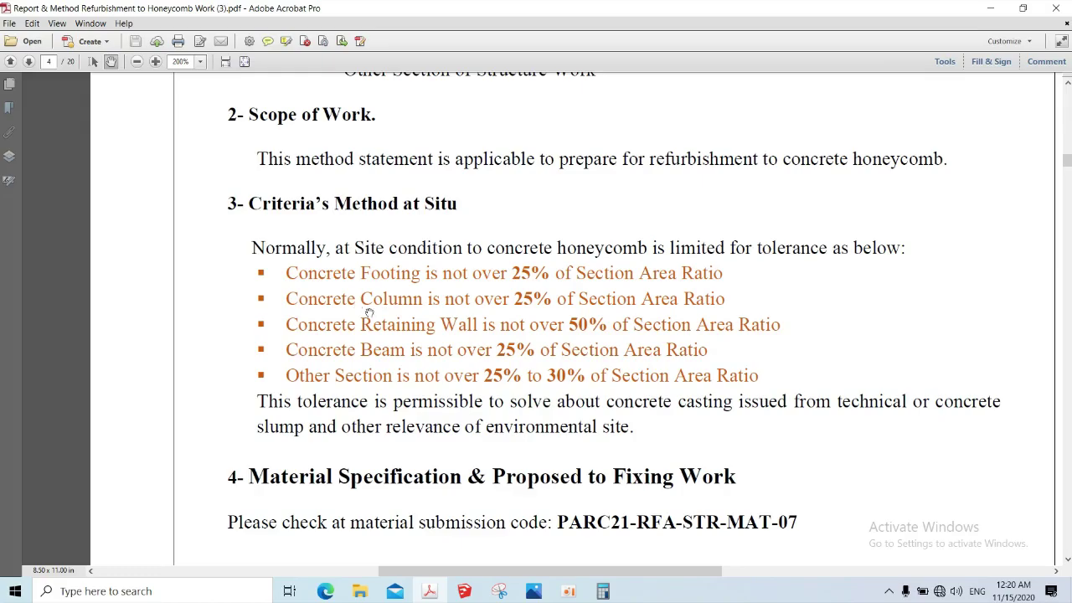
# - Scroll the report to the Method at Situ list's 25% column section-area tolerance
pyautogui.scroll(-1, 436, 306)
pyautogui.keyDown('ctrl'); pyautogui.scroll(1, 438, 308); pyautogui.keyUp('ctrl')
pyautogui.keyDown('ctrl'); pyautogui.scroll(1, 440, 301); pyautogui.keyUp('ctrl')
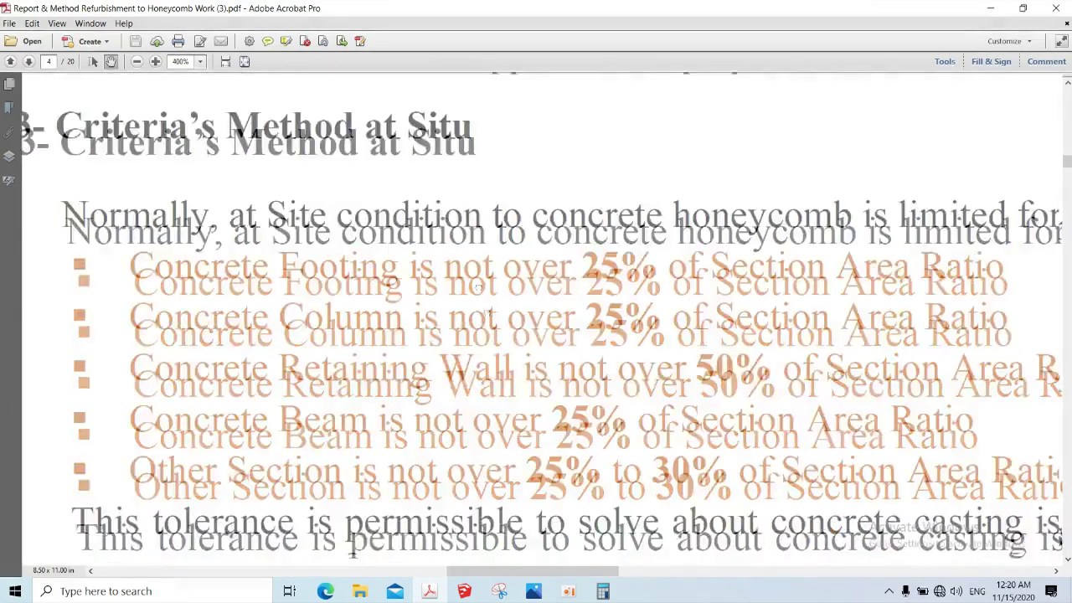
pyautogui.keyDown('ctrl'); pyautogui.scroll(-1, 480, 286); pyautogui.keyUp('ctrl')
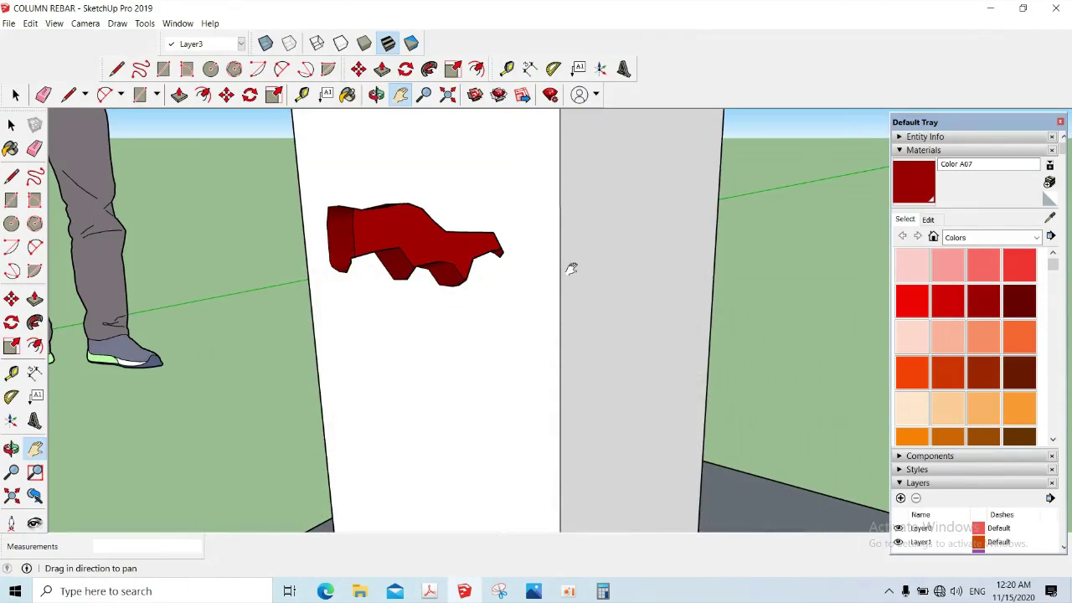
# - Zoom in and out on the column, switching between Orbit (O) and Pan (H)
pyautogui.scroll(-3, 603, 249)
pyautogui.scroll(-3, 550, 282)
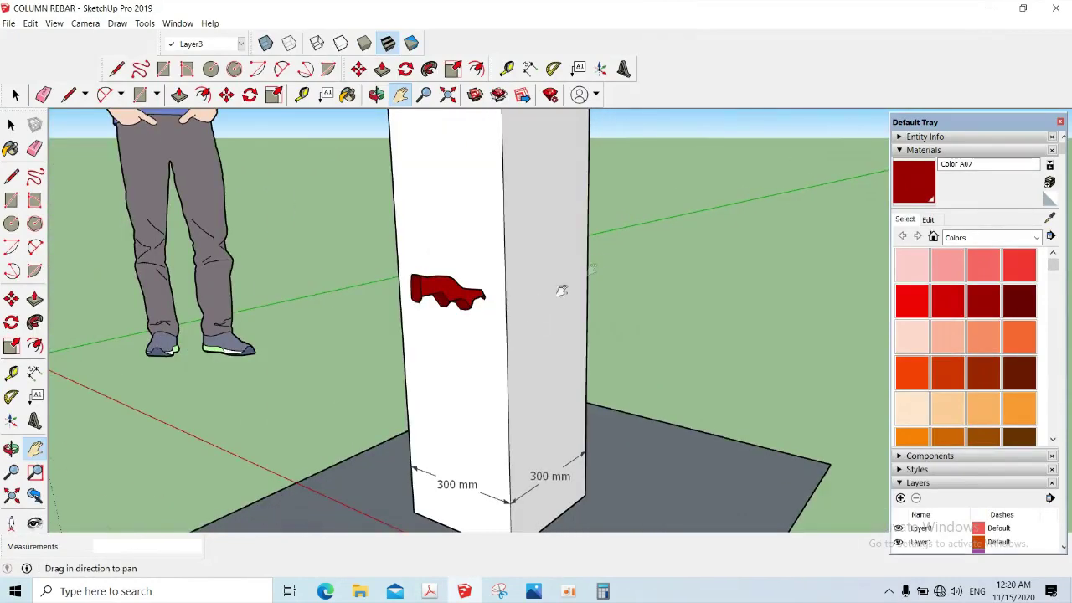
pyautogui.scroll(1, 531, 359)
pyautogui.scroll(1, 512, 294)
pyautogui.scroll(2, 554, 384)
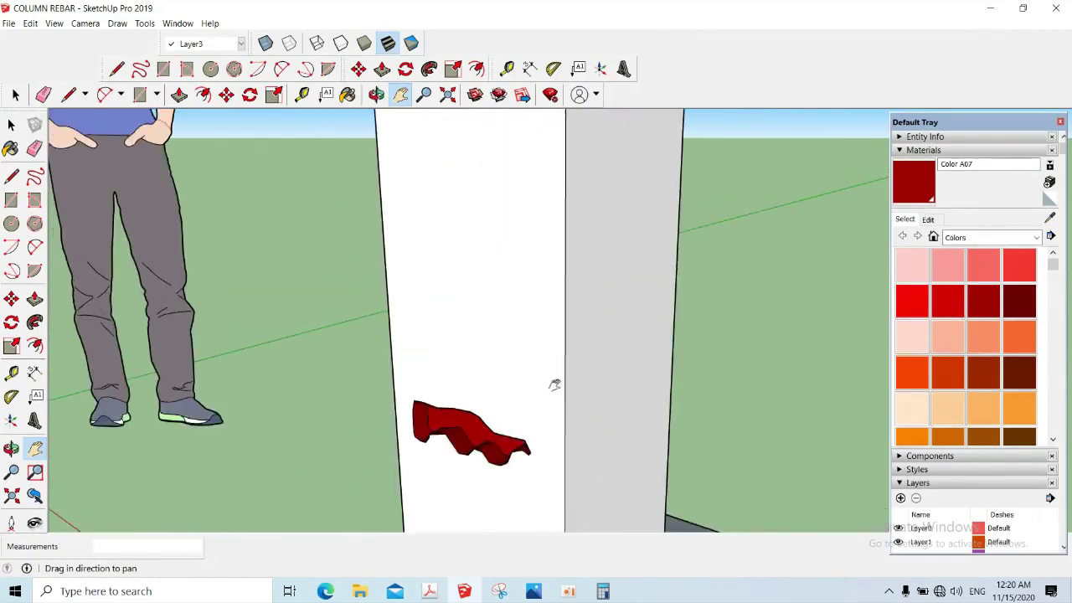
pyautogui.scroll(-2, 554, 385)
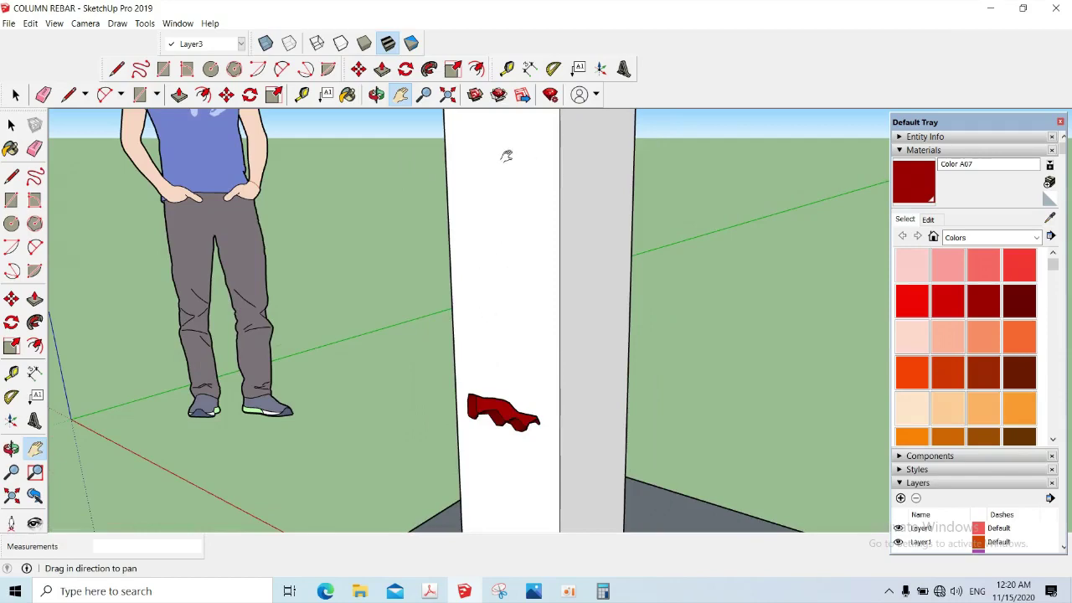
pyautogui.scroll(2, 527, 452)
pyautogui.scroll(1, 526, 450)
pyautogui.press('o')
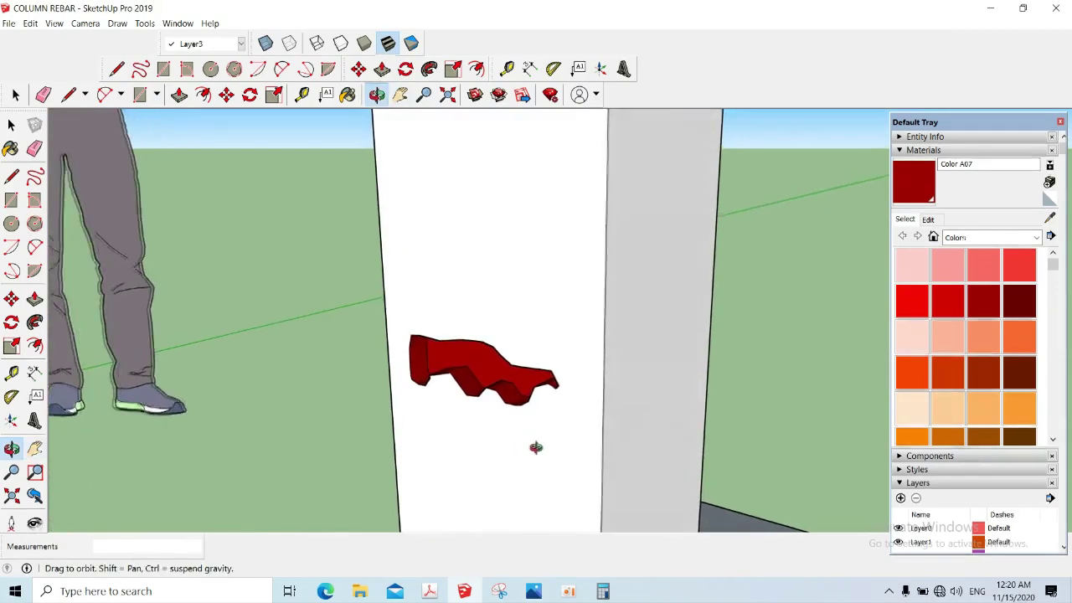
pyautogui.scroll(1, 524, 393)
pyautogui.press('h')
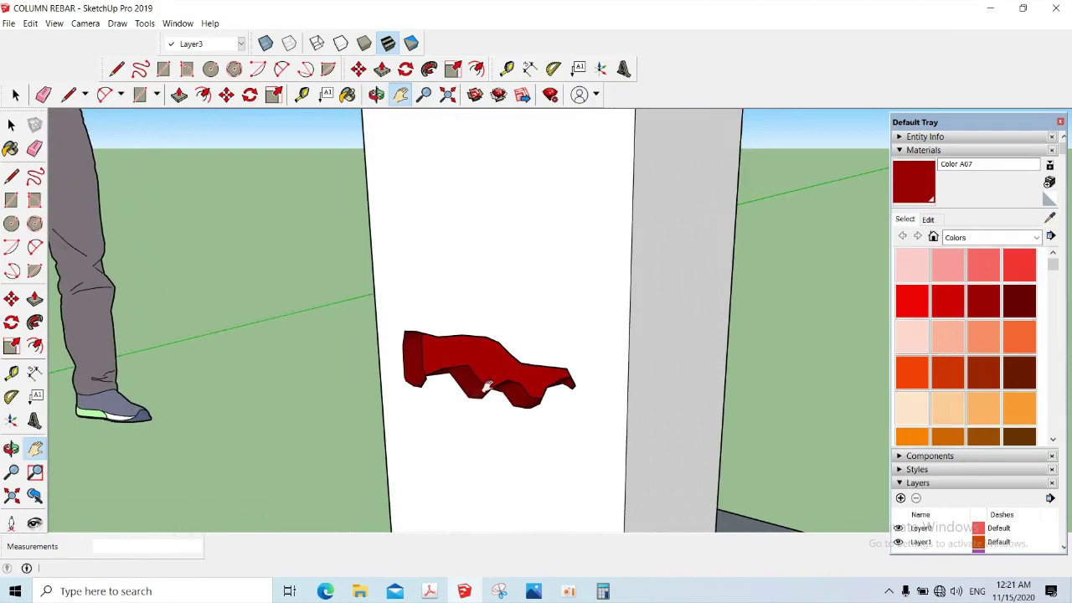
pyautogui.scroll(1, 486, 386)
# - Orbit around the column to bring the red spalled solid into view
pyautogui.moveTo(494, 384); pyautogui.dragTo(460, 362, button='middle')
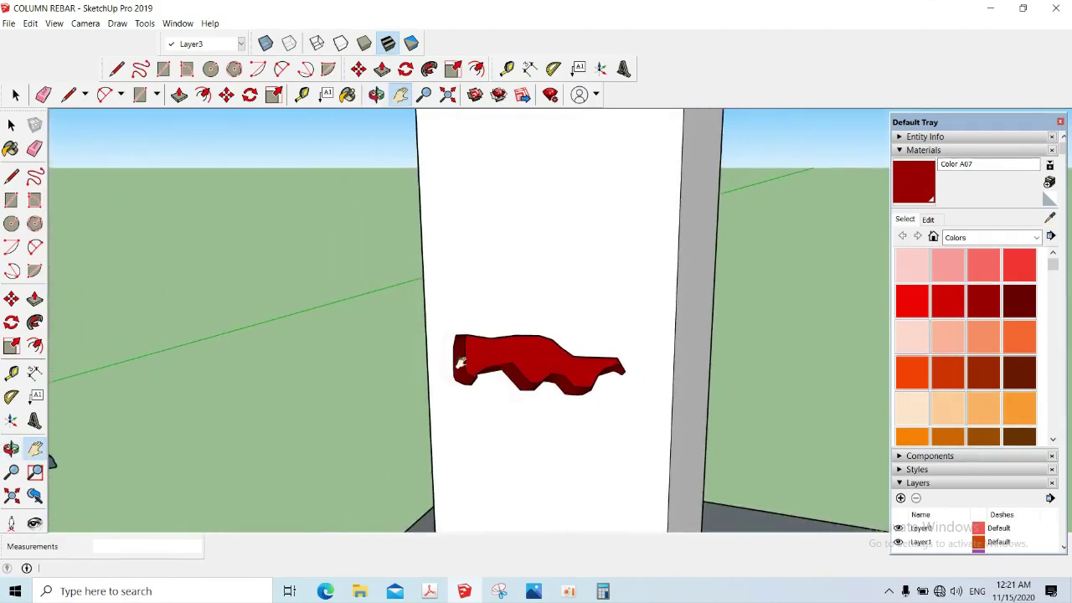
pyautogui.moveTo(653, 382)
pyautogui.mouseDown(button='middle')
pyautogui.moveTo(531, 383)
pyautogui.moveTo(615, 396)
pyautogui.moveTo(689, 359)
pyautogui.moveTo(545, 370)
pyautogui.moveTo(433, 360)
pyautogui.mouseUp(button='middle')
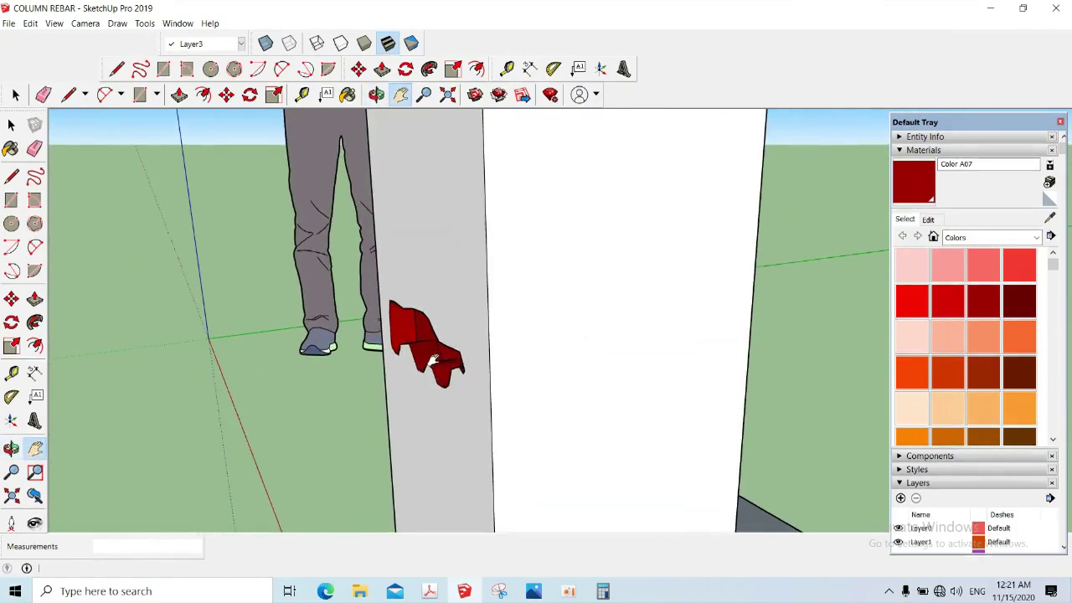
pyautogui.scroll(2, 419, 356)
pyautogui.scroll(3, 410, 352)
pyautogui.scroll(1, 430, 352)
pyautogui.scroll(-2, 393, 330)
# - Orbit to show the column base's 300 mm dimensions with the red solid above
pyautogui.moveTo(433, 358); pyautogui.dragTo(465, 356, button='middle')
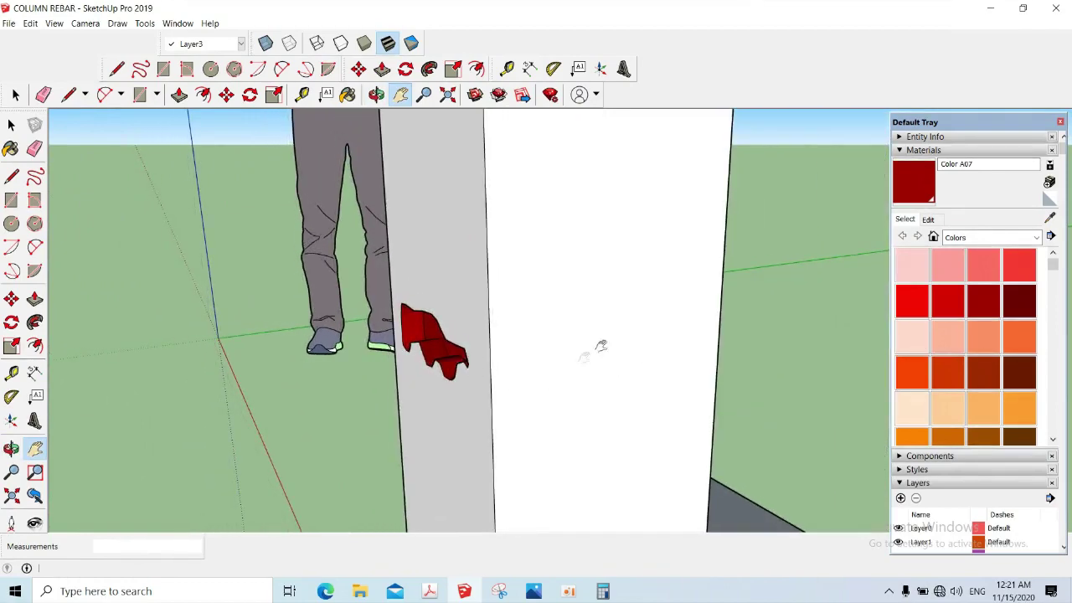
pyautogui.moveTo(583, 366)
pyautogui.mouseDown(button='middle')
pyautogui.moveTo(572, 364)
pyautogui.moveTo(641, 352)
pyautogui.mouseUp(button='middle')
pyautogui.scroll(-2, 586, 393)
pyautogui.keyDown('shift'); pyautogui.moveTo(571, 411); pyautogui.dragTo(553, 333, button='middle'); pyautogui.keyUp('shift')
pyautogui.scroll(2, 526, 431)
pyautogui.scroll(1, 583, 412)
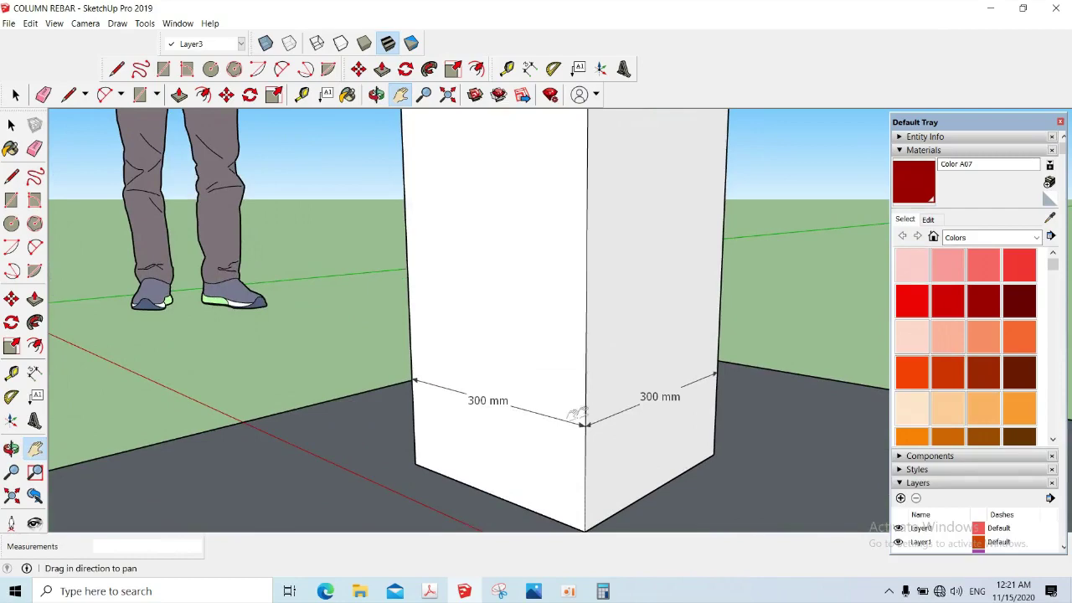
pyautogui.moveTo(566, 322); pyautogui.dragTo(564, 419)
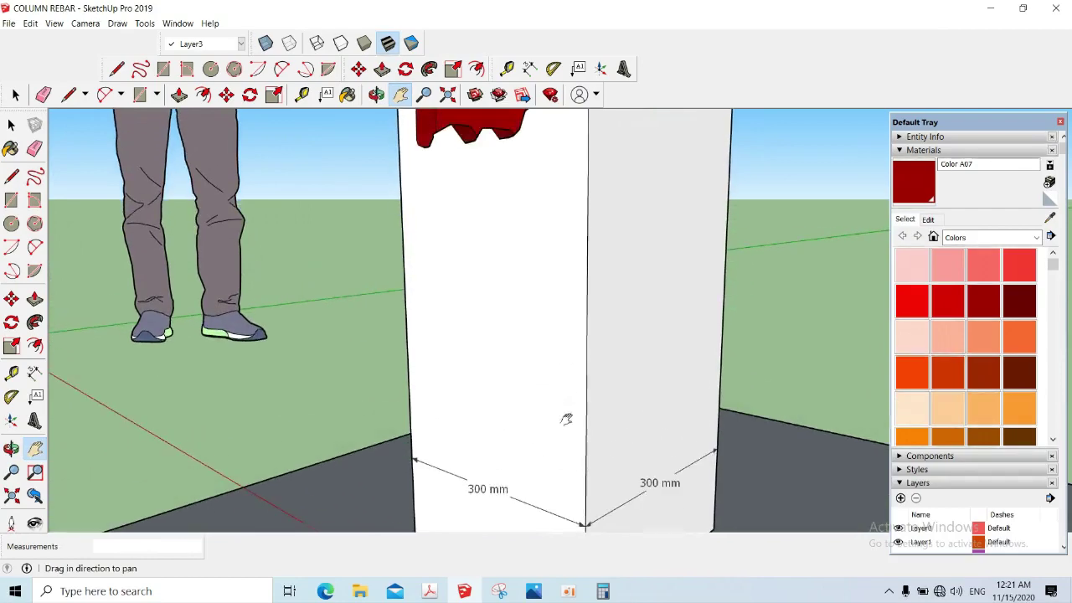
pyautogui.scroll(-2, 577, 343)
pyautogui.scroll(2, 554, 378)
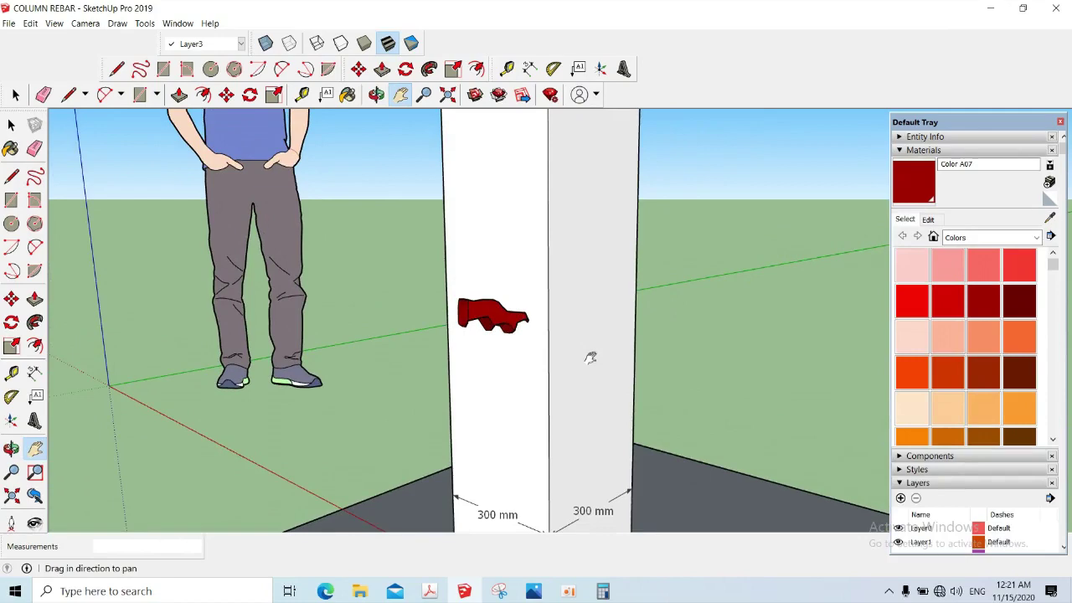
pyautogui.scroll(-2, 591, 358)
pyautogui.scroll(-1, 574, 327)
# - Orbit to a higher viewpoint and around to the column's other side
pyautogui.moveTo(578, 320); pyautogui.dragTo(563, 347, button='middle')
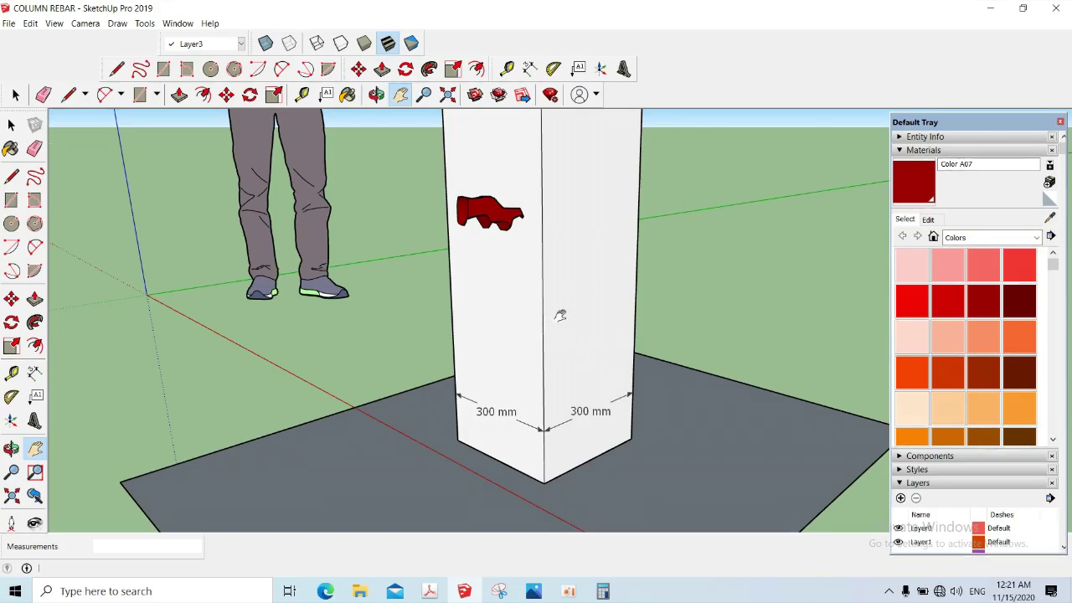
pyautogui.scroll(1, 538, 303)
pyautogui.moveTo(539, 303); pyautogui.dragTo(582, 334, button='middle')
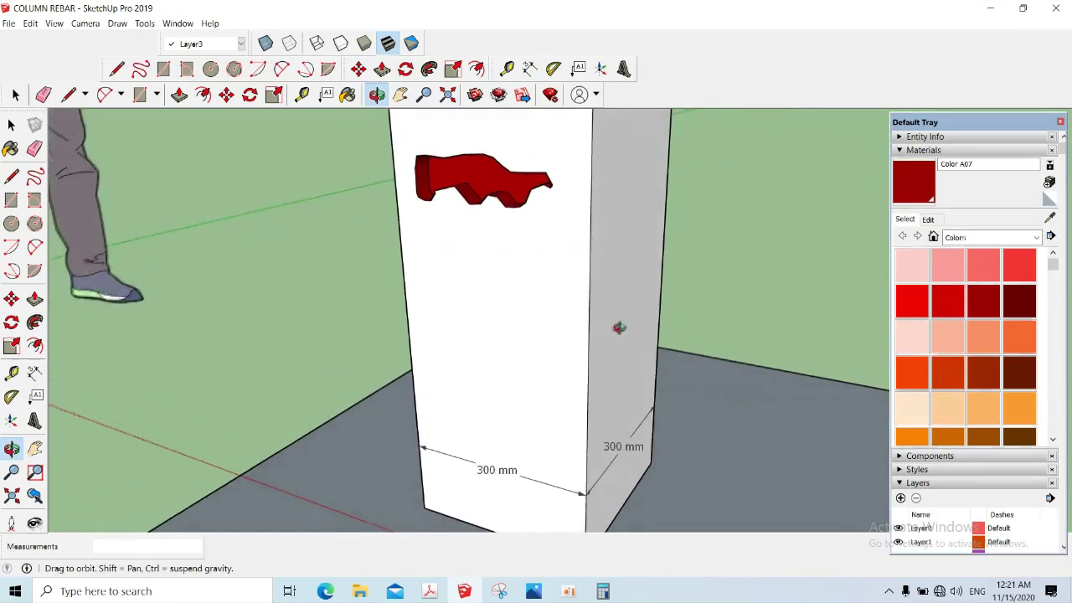
pyautogui.moveTo(583, 334)
pyautogui.mouseDown(button='middle')
pyautogui.moveTo(459, 328)
pyautogui.moveTo(494, 329)
pyautogui.moveTo(500, 249)
pyautogui.moveTo(490, 249)
pyautogui.moveTo(578, 239)
pyautogui.moveTo(516, 352)
pyautogui.moveTo(689, 340)
pyautogui.moveTo(608, 349)
pyautogui.moveTo(711, 361)
pyautogui.moveTo(669, 348)
pyautogui.moveTo(591, 399)
pyautogui.moveTo(627, 376)
pyautogui.moveTo(502, 357)
pyautogui.moveTo(650, 371)
pyautogui.moveTo(609, 385)
pyautogui.moveTo(478, 349)
pyautogui.moveTo(495, 361)
pyautogui.moveTo(511, 311)
pyautogui.moveTo(508, 264)
pyautogui.moveTo(525, 352)
pyautogui.mouseUp(button='middle')
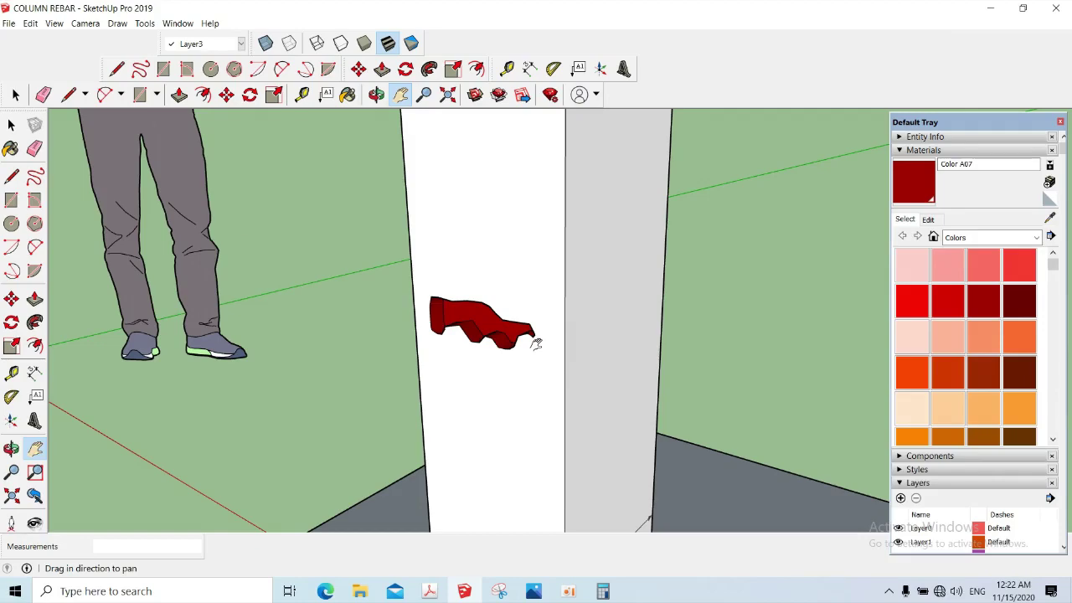
# - Centre the red solid and orbit toward the column's other face
pyautogui.moveTo(555, 359)
pyautogui.mouseDown(button='middle')
pyautogui.moveTo(751, 366)
pyautogui.moveTo(555, 376)
pyautogui.moveTo(510, 354)
pyautogui.moveTo(531, 293)
pyautogui.moveTo(509, 292)
pyautogui.moveTo(509, 383)
pyautogui.moveTo(523, 365)
pyautogui.moveTo(608, 349)
pyautogui.moveTo(625, 365)
pyautogui.moveTo(570, 402)
pyautogui.mouseUp(button='middle')
pyautogui.scroll(-3, 624, 366)
pyautogui.scroll(2, 570, 401)
pyautogui.scroll(3, 536, 390)
pyautogui.keyDown('shift'); pyautogui.moveTo(633, 371); pyautogui.dragTo(605, 389, button='middle'); pyautogui.keyUp('shift')
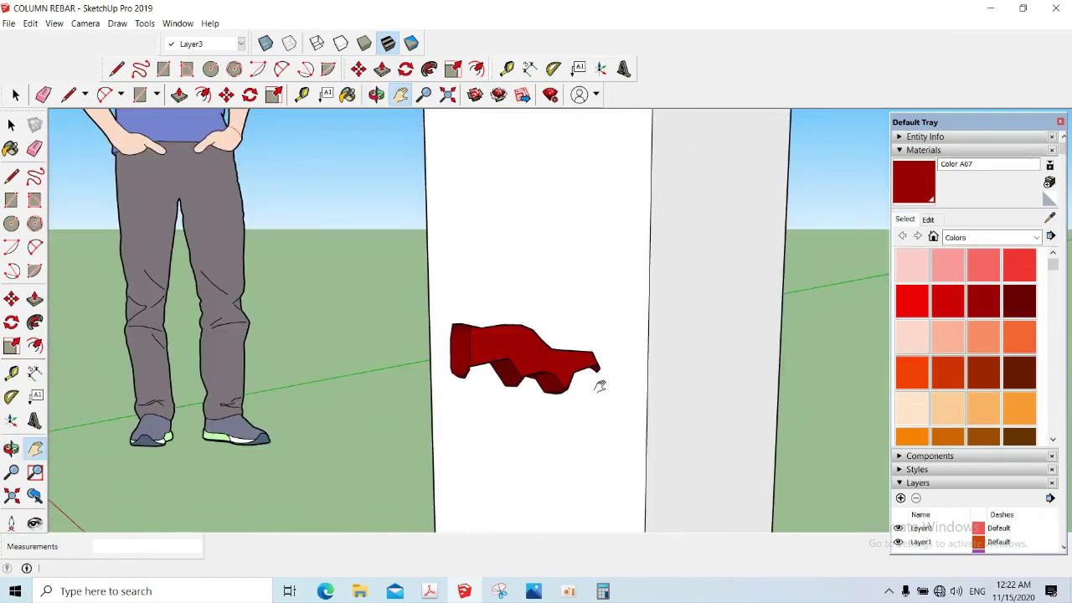
pyautogui.moveTo(599, 385); pyautogui.dragTo(569, 388, button='middle')
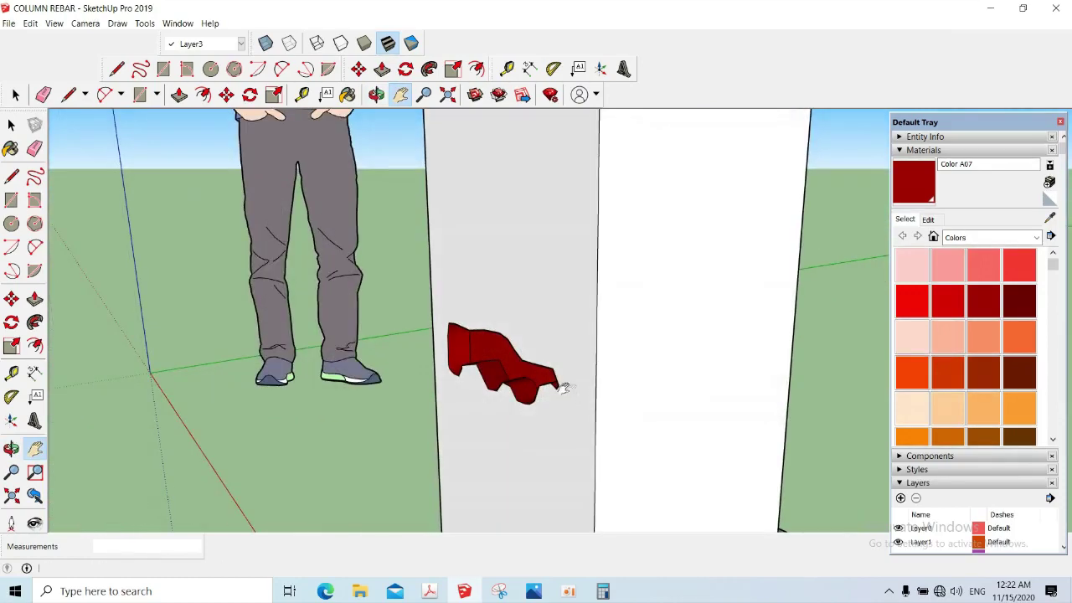
pyautogui.scroll(2, 531, 419)
pyautogui.scroll(2, 486, 399)
# - Zoom in close to inspect the red solid's depth and jagged edge from the side
pyautogui.keyDown('shift'); pyautogui.moveTo(557, 375); pyautogui.dragTo(614, 316, button='middle'); pyautogui.keyUp('shift')
pyautogui.scroll(-2, 613, 315)
pyautogui.scroll(-2, 586, 371)
pyautogui.moveTo(620, 359)
pyautogui.mouseDown(button='middle')
pyautogui.moveTo(645, 366)
pyautogui.moveTo(580, 388)
pyautogui.mouseUp(button='middle')
pyautogui.scroll(2, 580, 387)
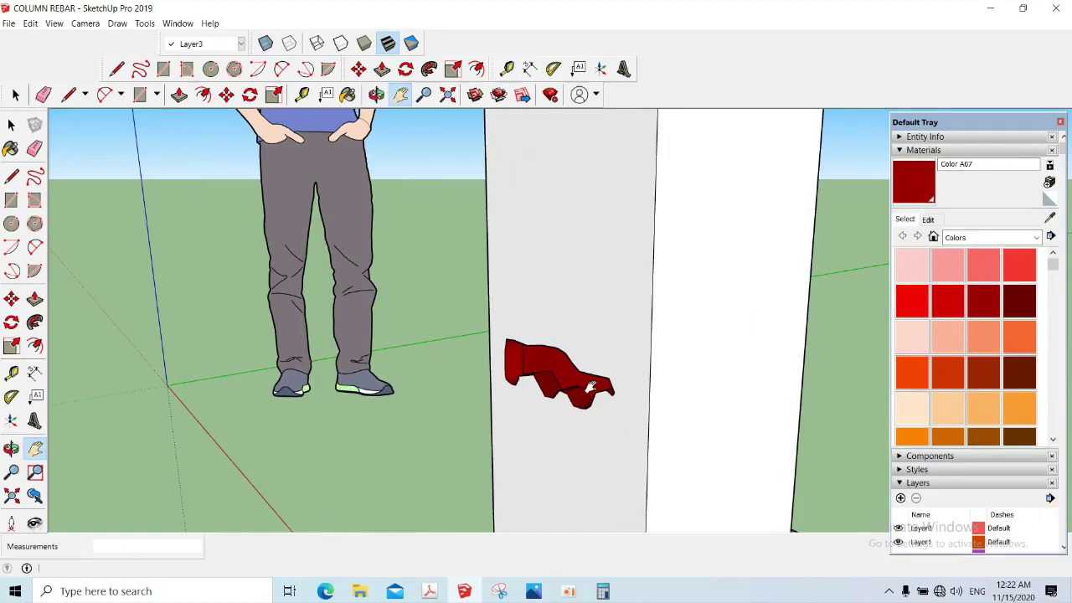
pyautogui.scroll(2, 591, 387)
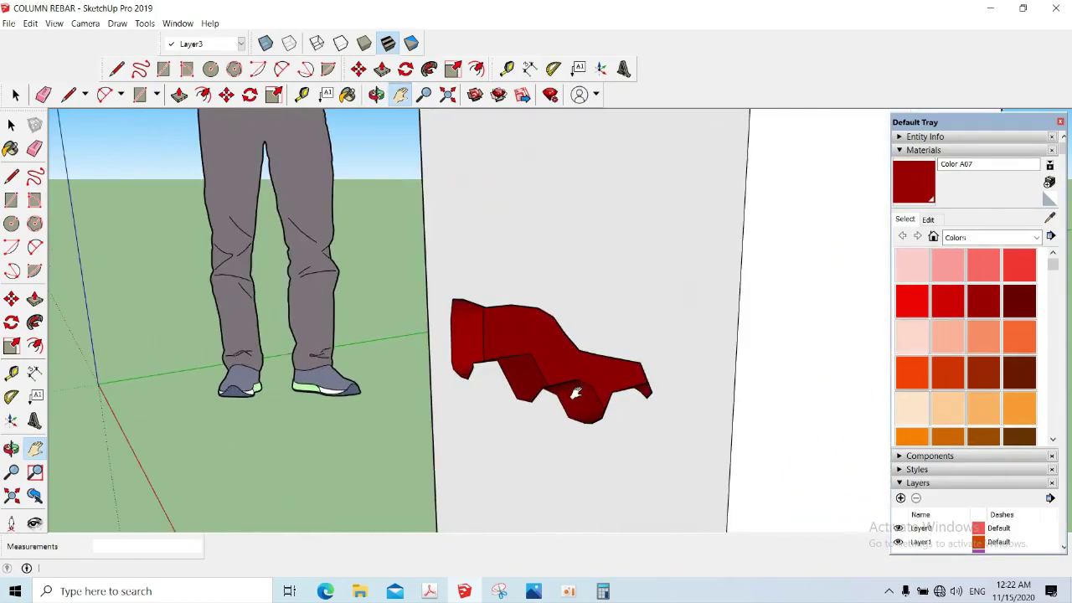
pyautogui.scroll(1, 591, 386)
pyautogui.scroll(1, 642, 378)
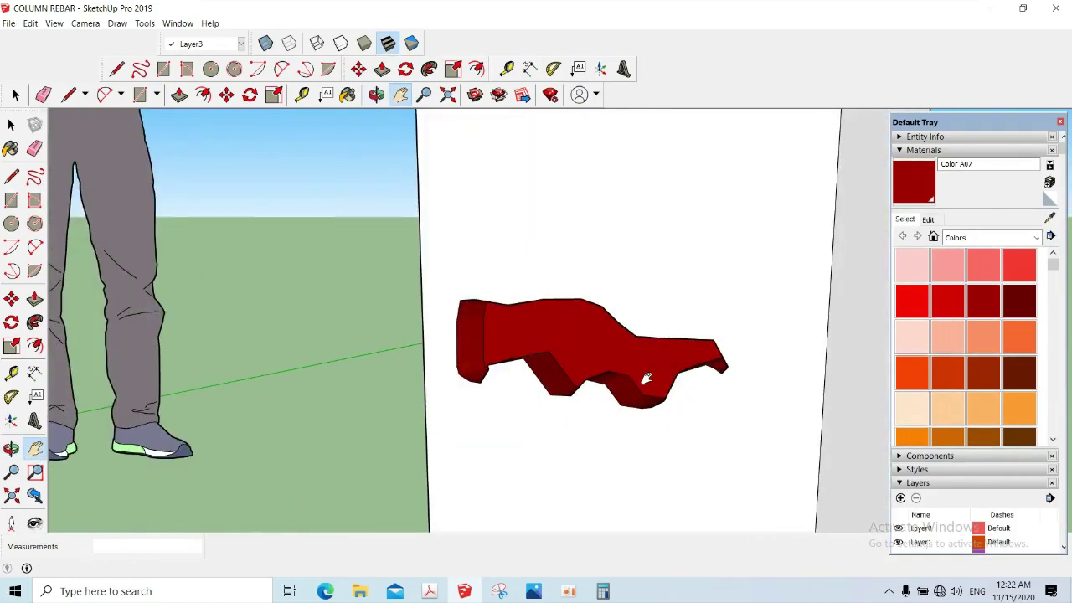
pyautogui.moveTo(647, 378)
pyautogui.mouseDown(button='middle')
pyautogui.moveTo(527, 382)
pyautogui.moveTo(647, 387)
pyautogui.mouseUp(button='middle')
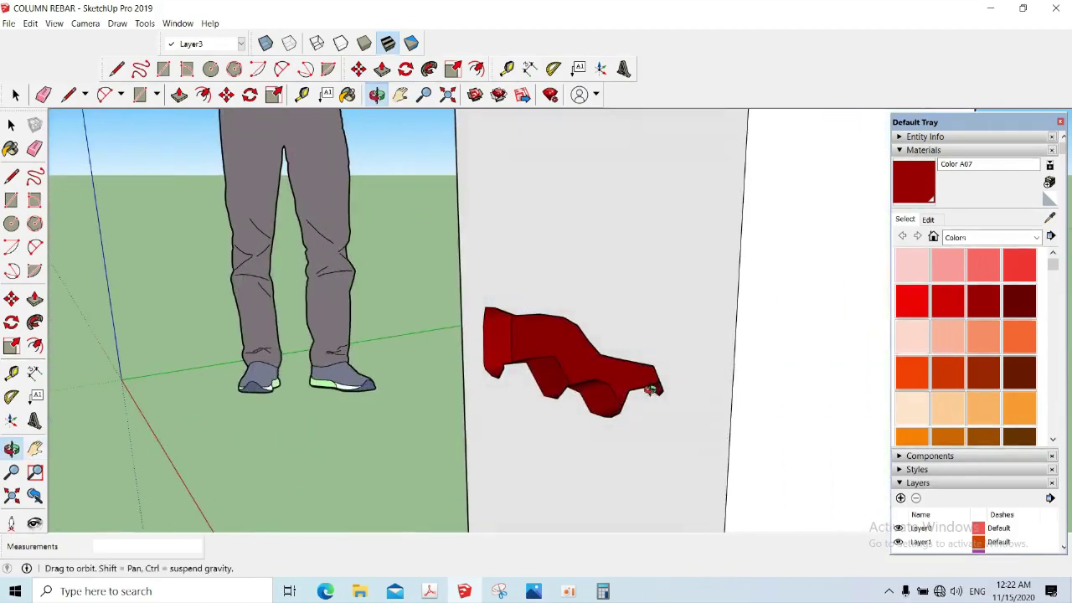
pyautogui.keyDown('shift'); pyautogui.moveTo(651, 354); pyautogui.dragTo(624, 366, button='middle'); pyautogui.keyUp('shift')
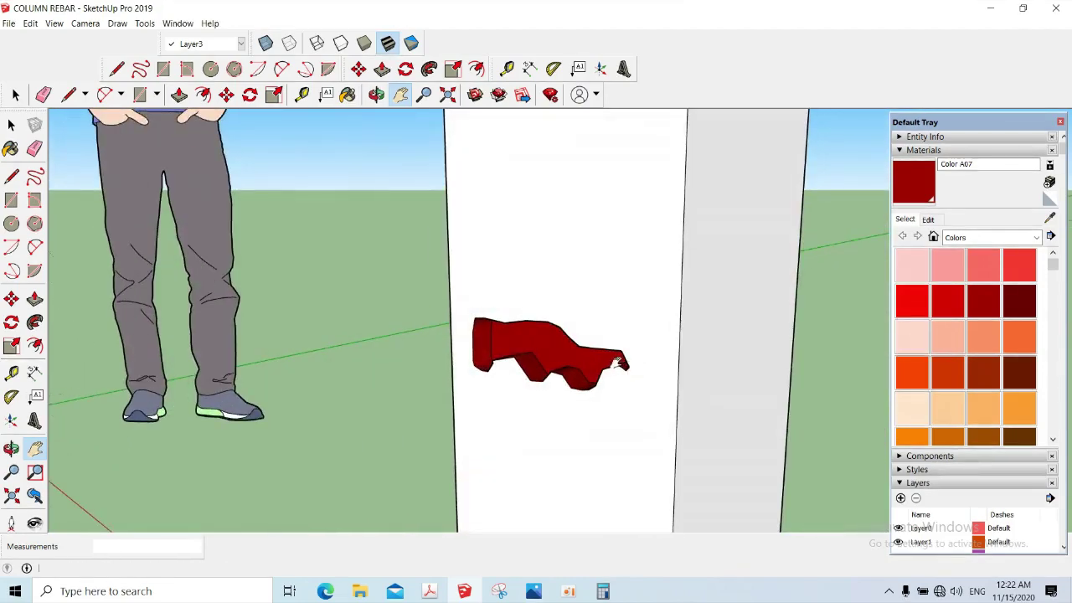
# - Orbit obliquely around the red solid and zoom in on its faces
pyautogui.moveTo(617, 362)
pyautogui.mouseDown(button='middle')
pyautogui.moveTo(486, 345)
pyautogui.moveTo(641, 299)
pyautogui.moveTo(652, 371)
pyautogui.moveTo(575, 359)
pyautogui.mouseUp(button='middle')
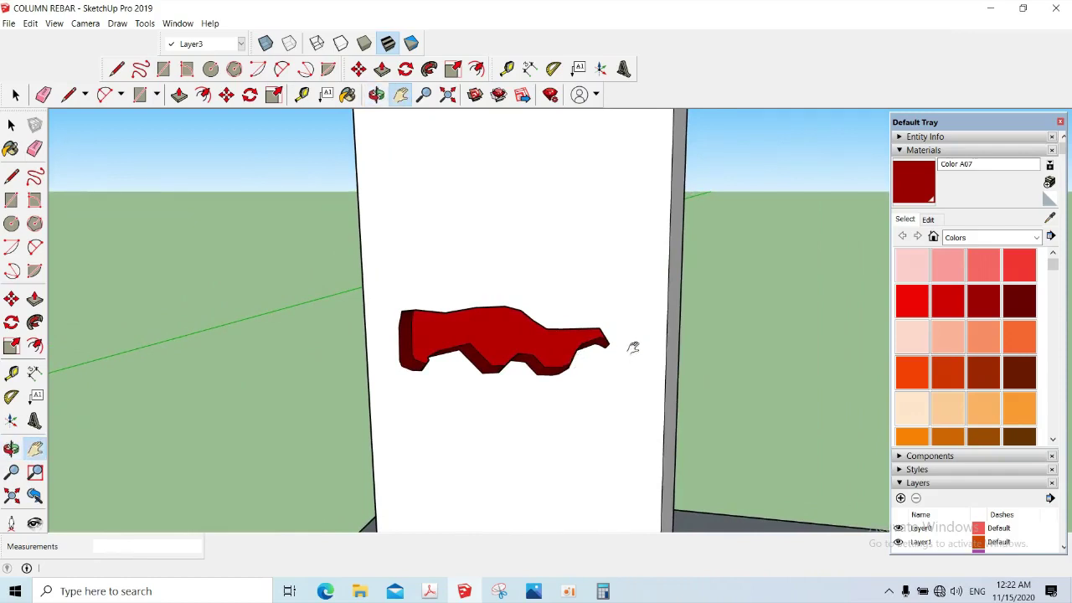
pyautogui.moveTo(627, 348); pyautogui.dragTo(505, 377, button='middle')
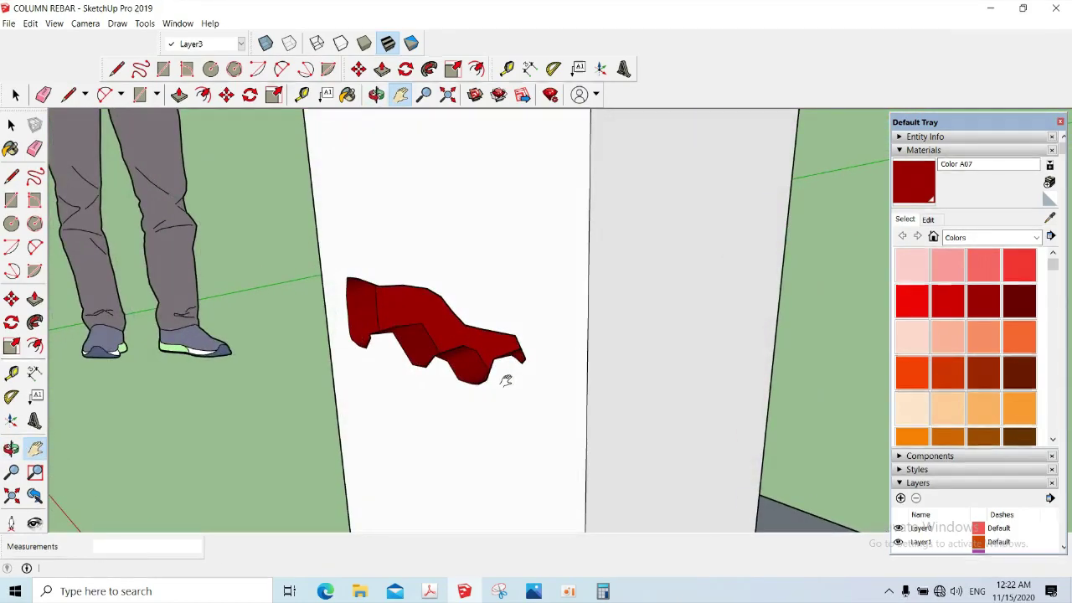
pyautogui.moveTo(505, 380)
pyautogui.mouseDown(button='middle')
pyautogui.moveTo(500, 359)
pyautogui.moveTo(598, 315)
pyautogui.moveTo(612, 330)
pyautogui.moveTo(551, 352)
pyautogui.moveTo(575, 340)
pyautogui.mouseUp(button='middle')
pyautogui.scroll(3, 551, 353)
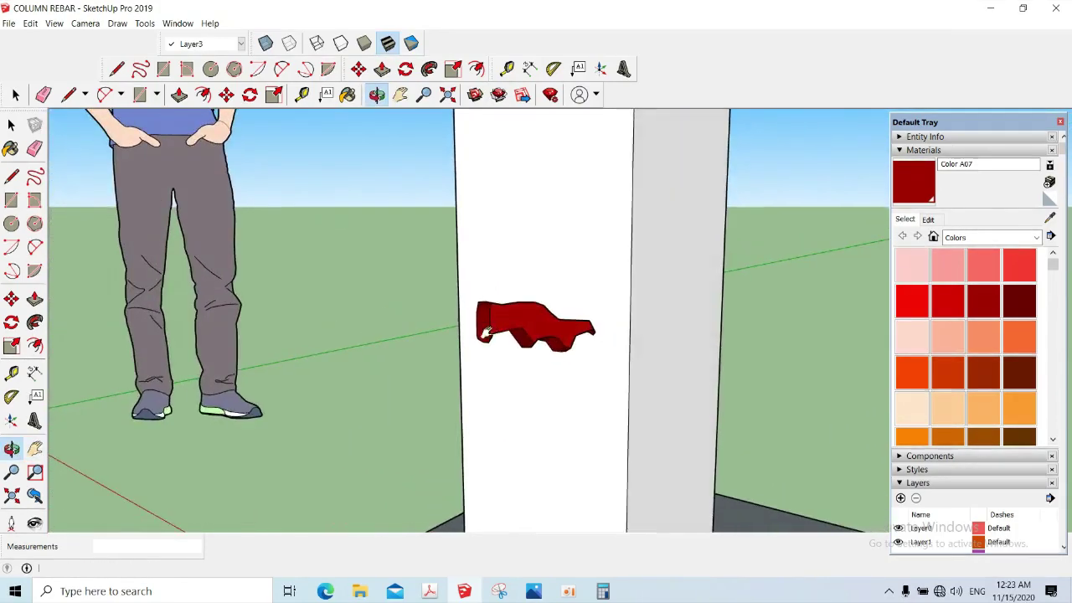
pyautogui.scroll(3, 574, 340)
pyautogui.moveTo(503, 341); pyautogui.dragTo(474, 318, button='middle')
# - Zoom out and orbit to frame the full column with its 300 mm by 300 mm base dimensions
pyautogui.scroll(2, 474, 318)
pyautogui.scroll(2, 489, 365)
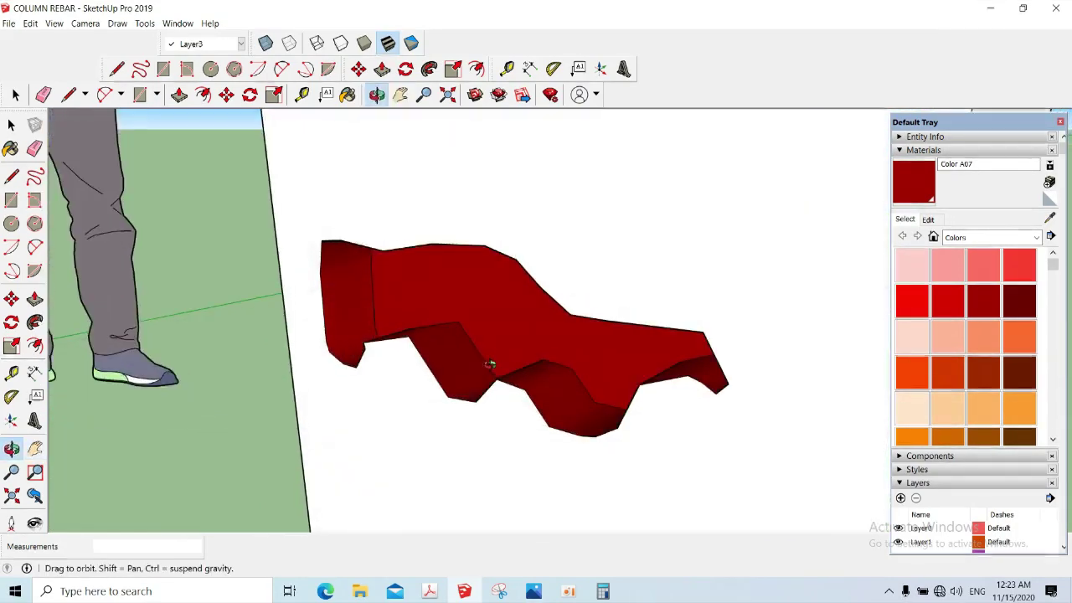
pyautogui.scroll(-2, 490, 365)
pyautogui.scroll(-3, 486, 359)
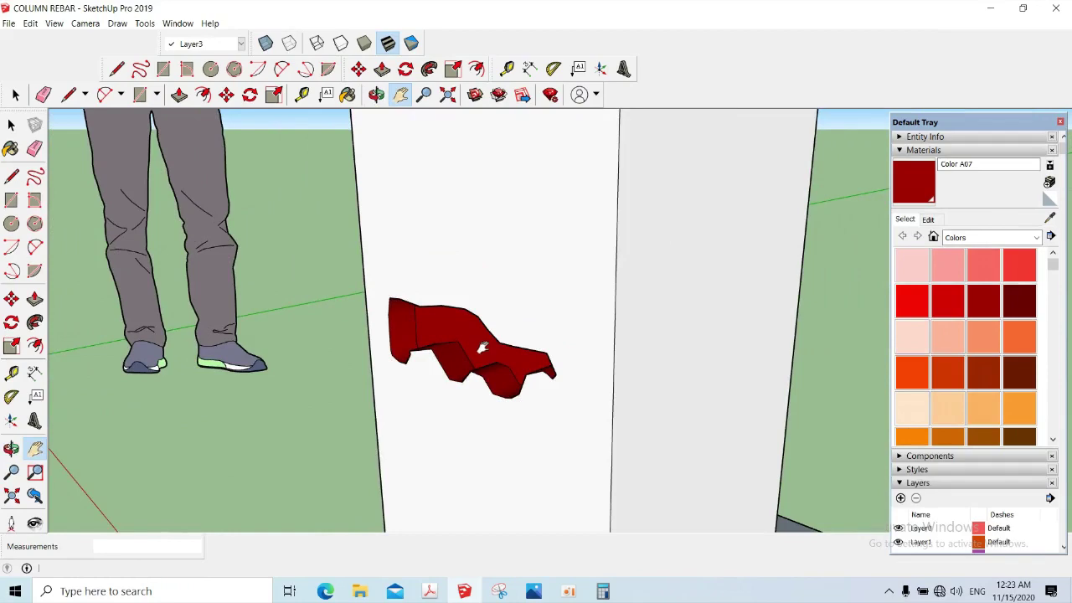
pyautogui.scroll(-3, 482, 349)
pyautogui.scroll(-2, 477, 343)
pyautogui.scroll(1, 481, 347)
pyautogui.scroll(3, 490, 358)
pyautogui.moveTo(489, 358)
pyautogui.mouseDown(button='middle')
pyautogui.moveTo(548, 342)
pyautogui.moveTo(591, 366)
pyautogui.mouseUp(button='middle')
pyautogui.scroll(-3, 548, 335)
pyautogui.moveTo(553, 419)
pyautogui.keyDown('shift'); pyautogui.mouseDown(button='middle')
pyautogui.moveTo(558, 330)
pyautogui.moveTo(491, 353)
pyautogui.mouseUp(button='middle'); pyautogui.keyUp('shift')
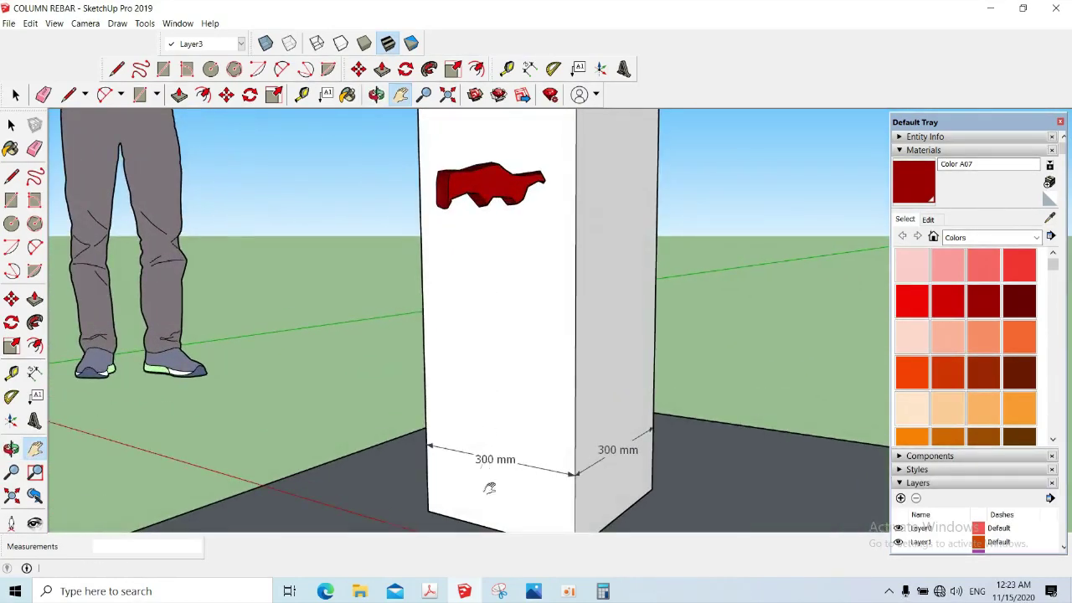
# - Open the 1.PNG site photo from the Photos icon on the taskbar
pyautogui.click(541, 586)
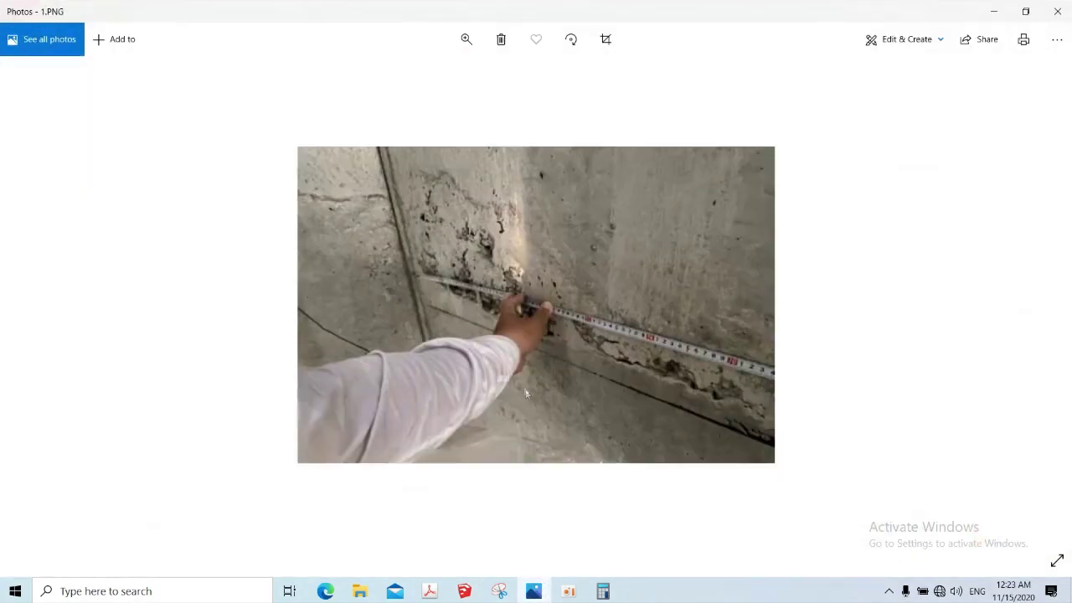